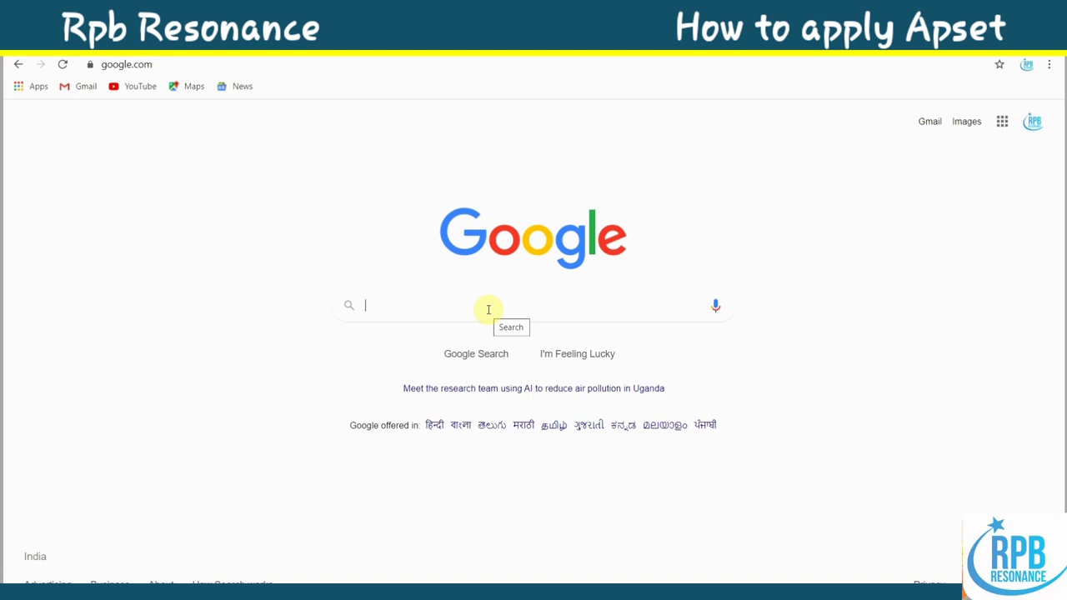
Search Google for 'apset' and open the official apset.net.in site.
text(set)
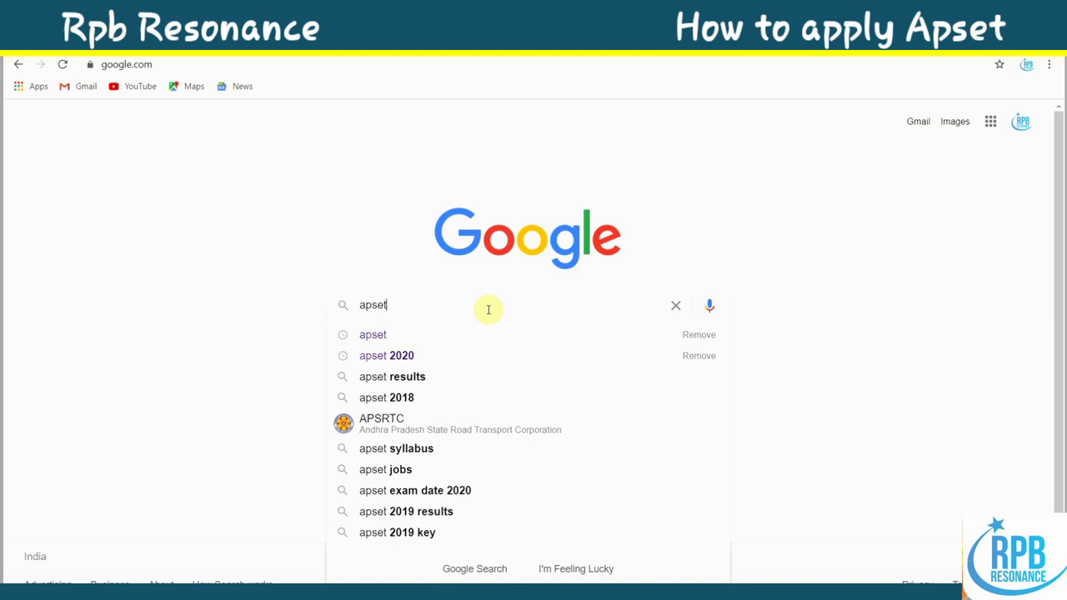
click(397, 336)
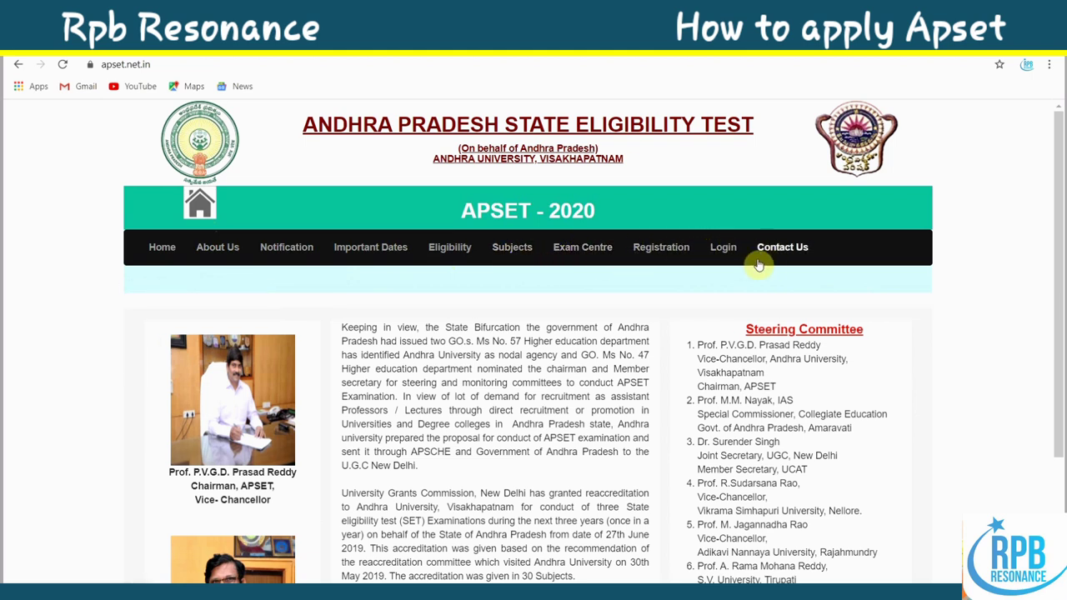
click(658, 250)
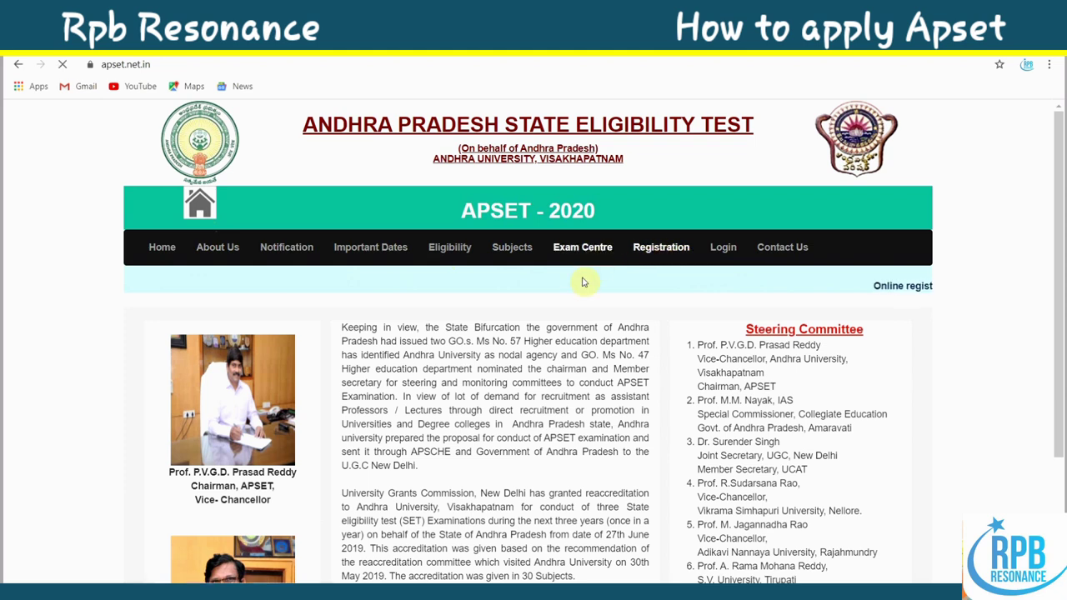
Scroll through the Important Instructions and category-wise application fees.
scroll(555, 297, down, 1)
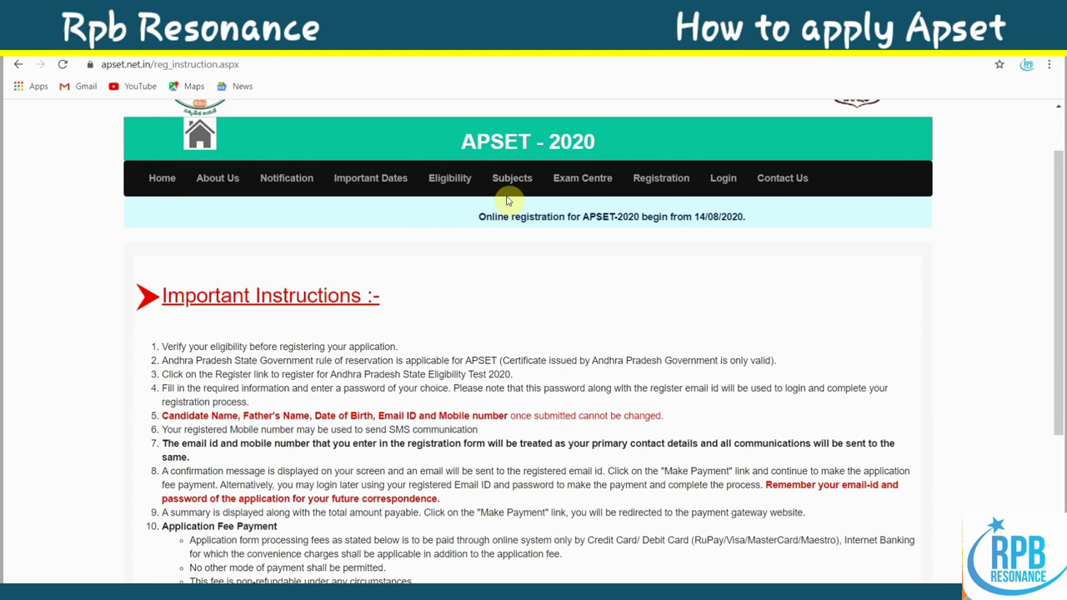
scroll(250, 350, down, 3)
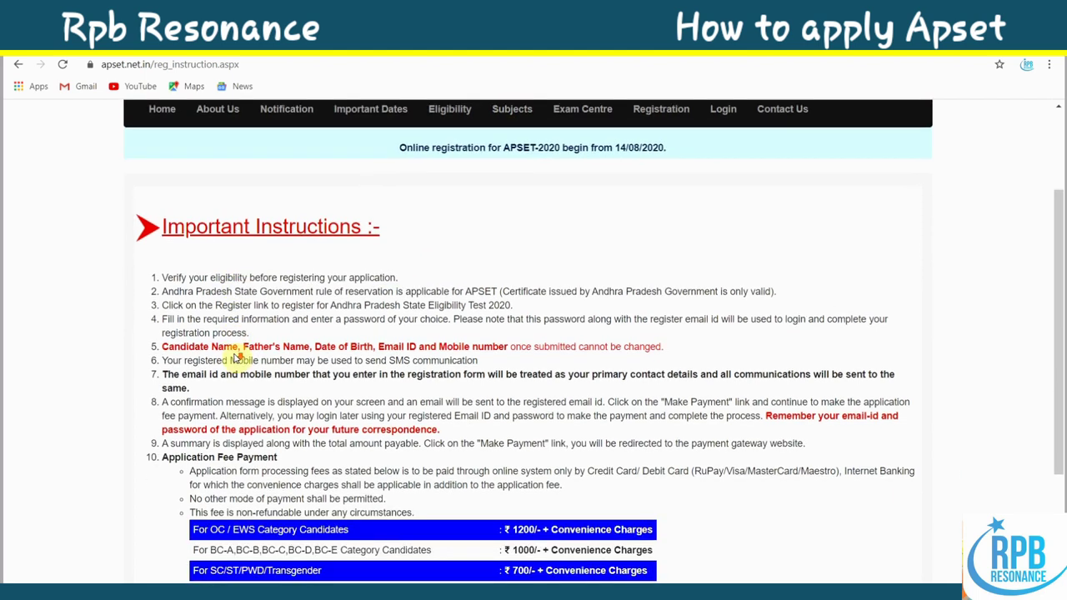
scroll(320, 371, up, 2)
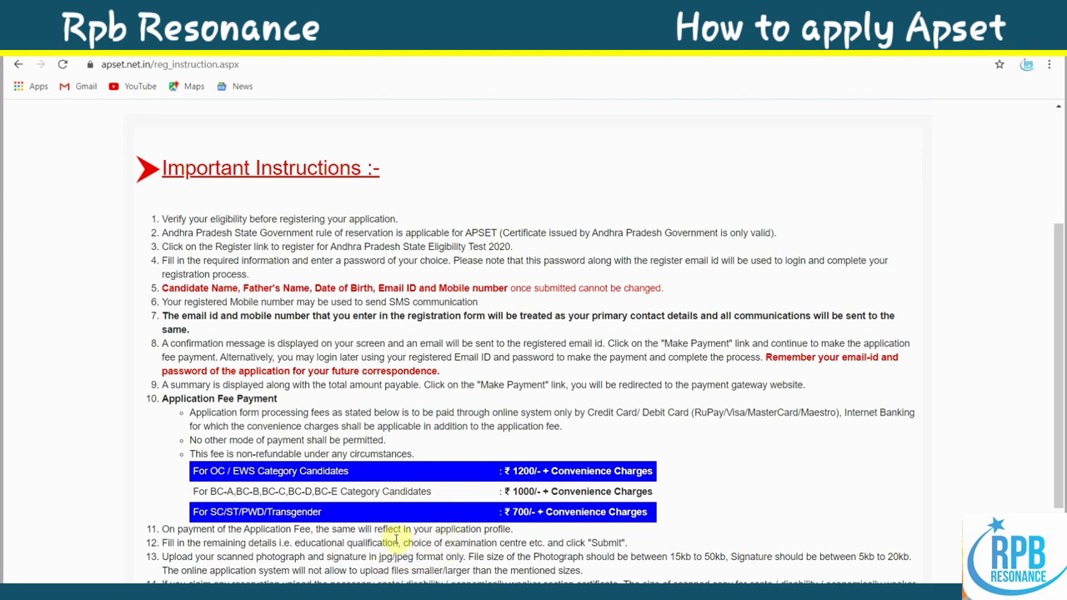
scroll(452, 552, down, 1)
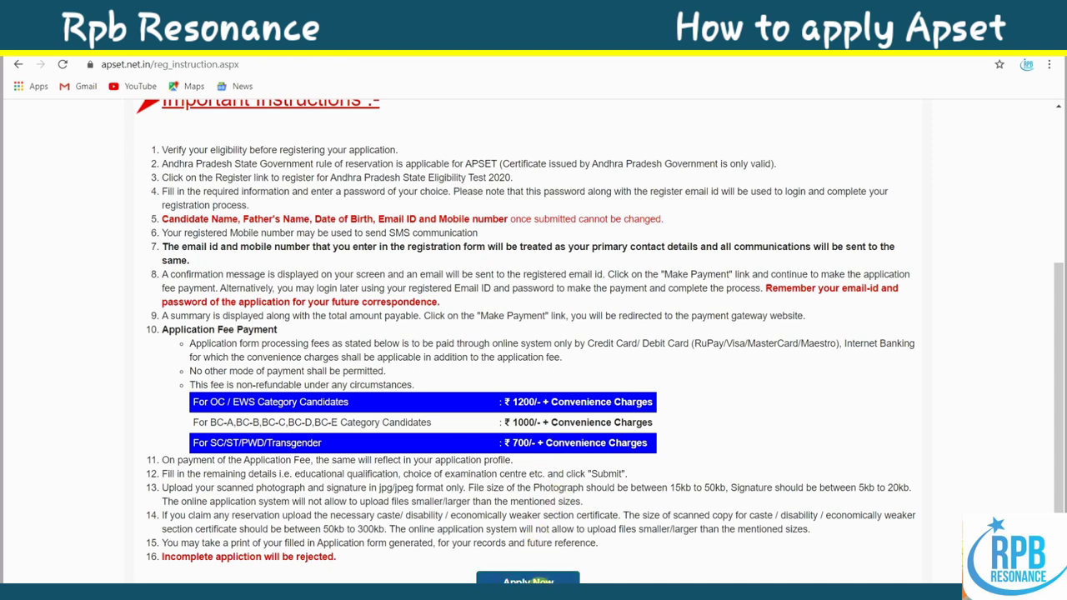
Open the APSET 2020 registration form, go through its personal, contact and password sections, and save them.
click(545, 579)
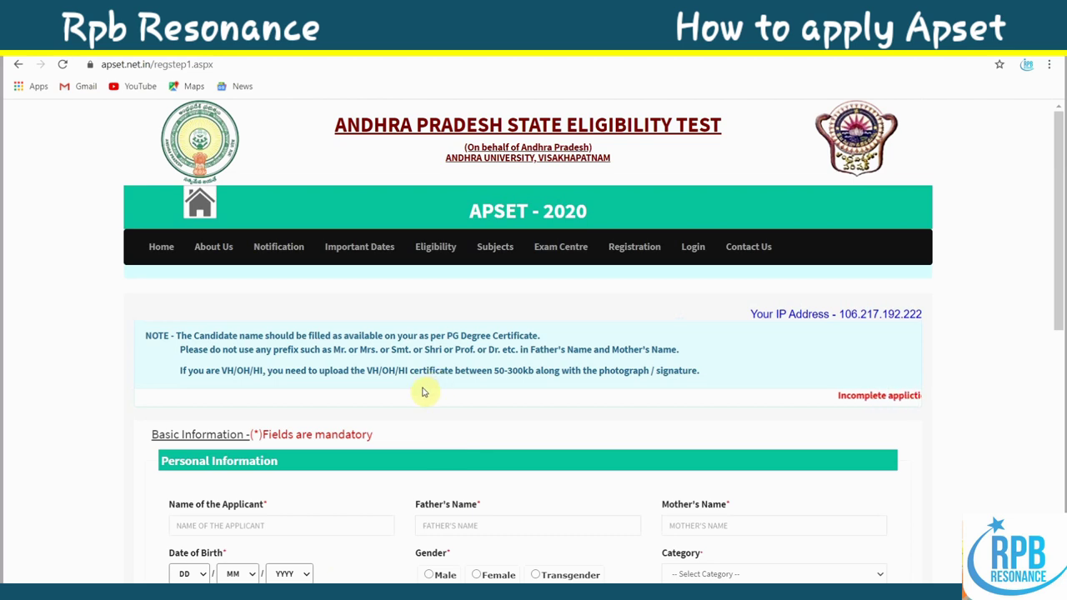
scroll(393, 433, down, 1)
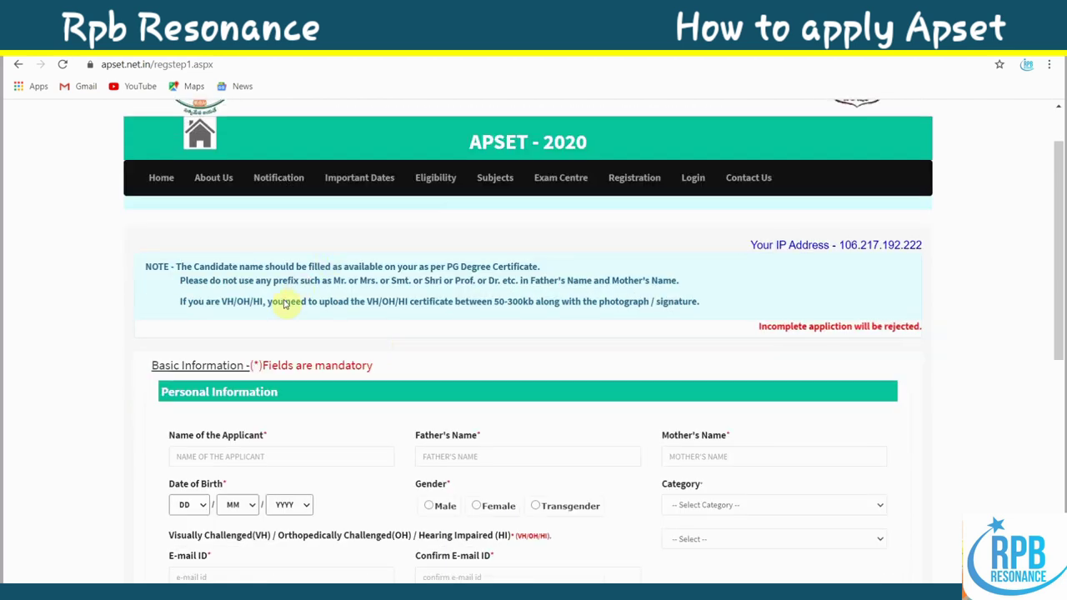
scroll(359, 334, down, 1)
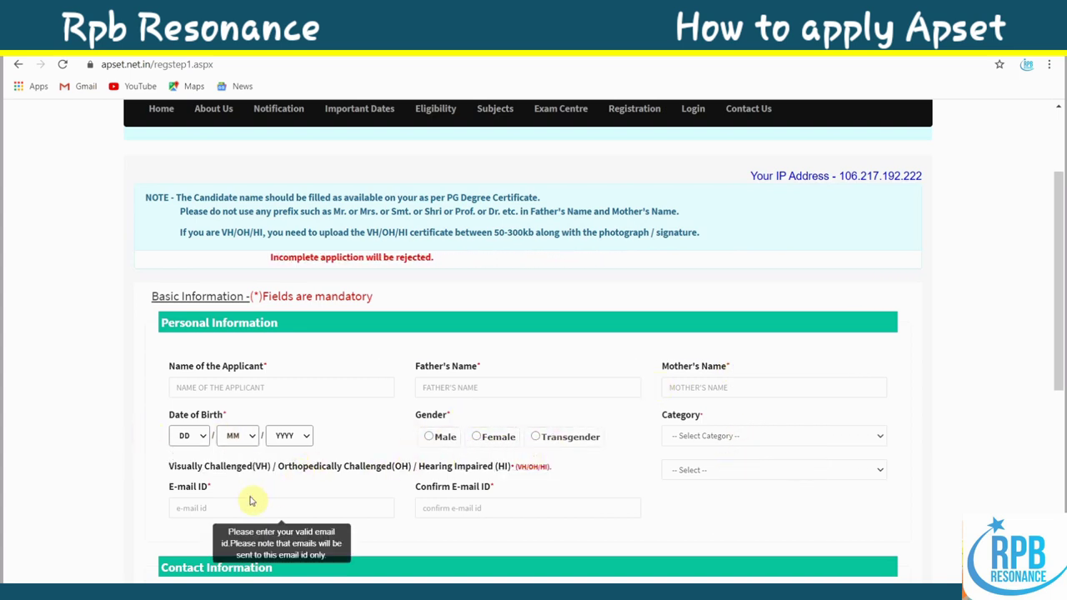
scroll(412, 513, down, 1)
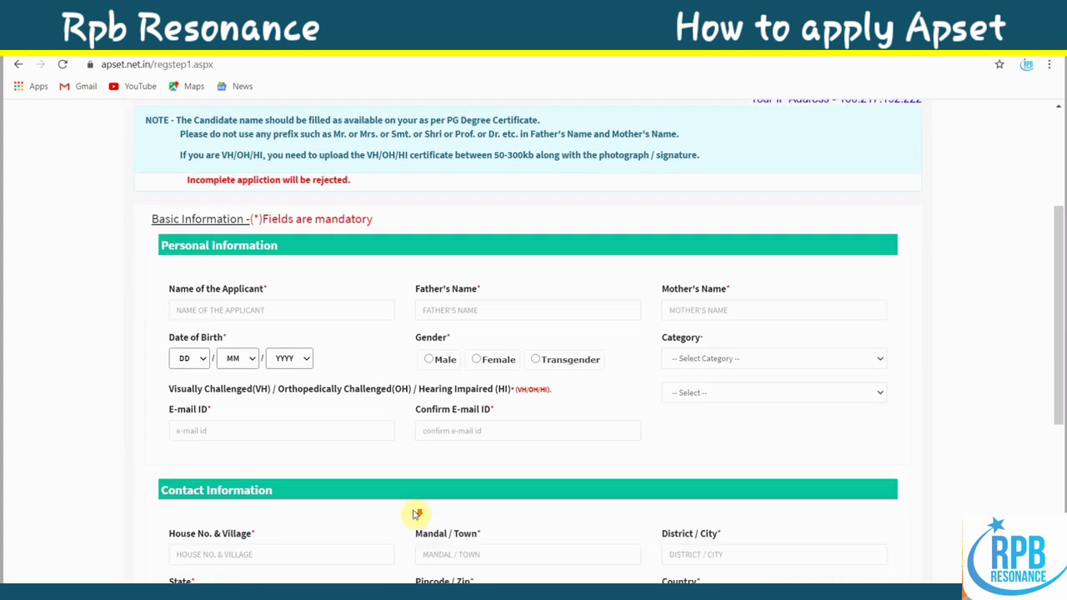
scroll(412, 512, down, 2)
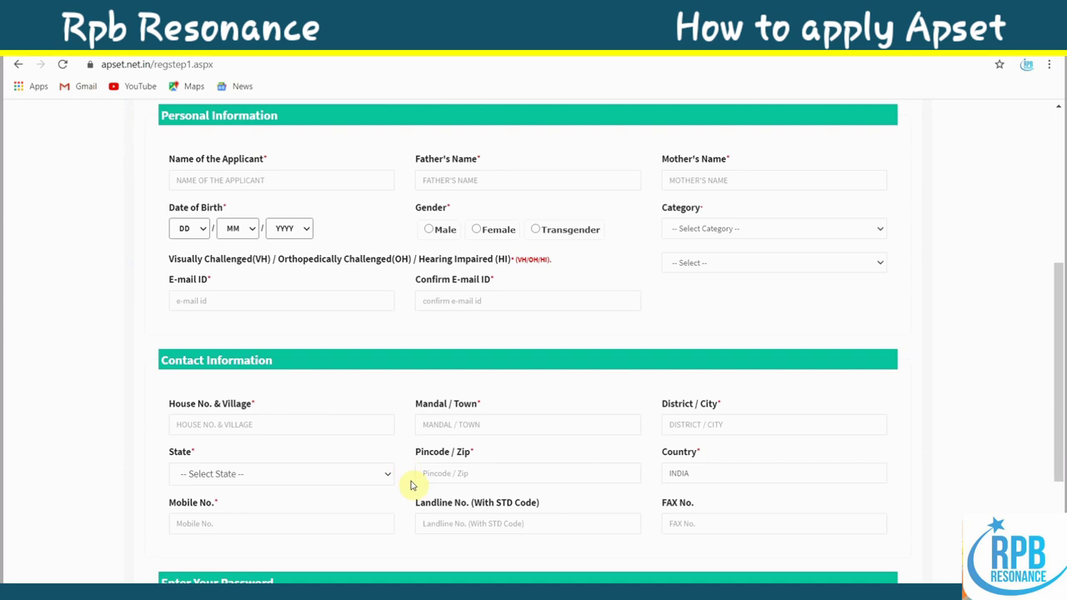
scroll(412, 485, down, 2)
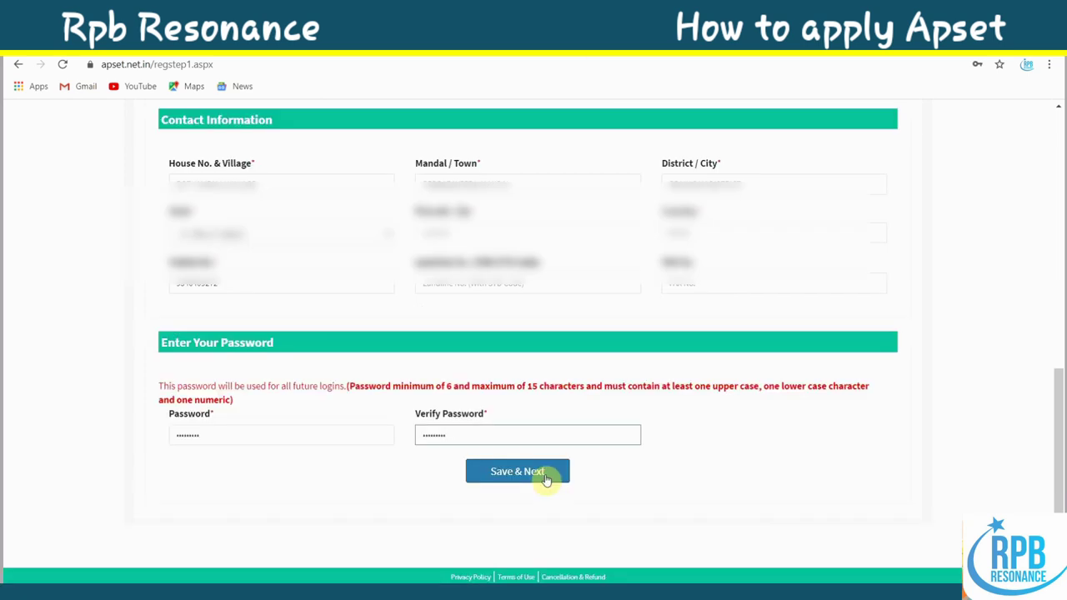
click(546, 473)
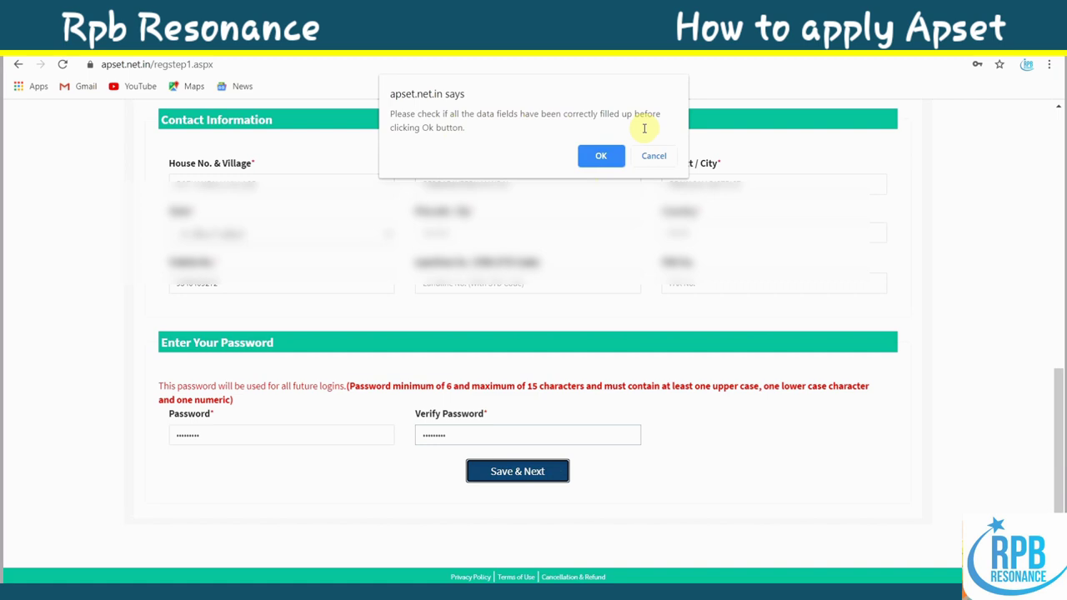
Confirm all fields are filled correctly to bring up the Confirm filled Information summary.
click(600, 155)
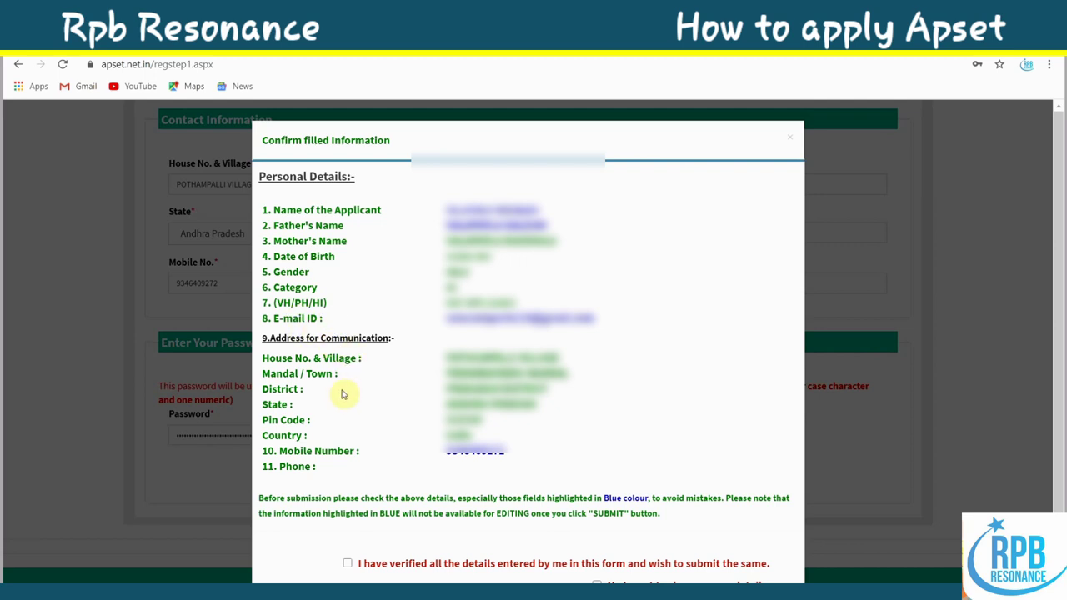
Tick 'I have verified all the details' and submit the registration, confirming the prompt.
scroll(334, 429, down, 1)
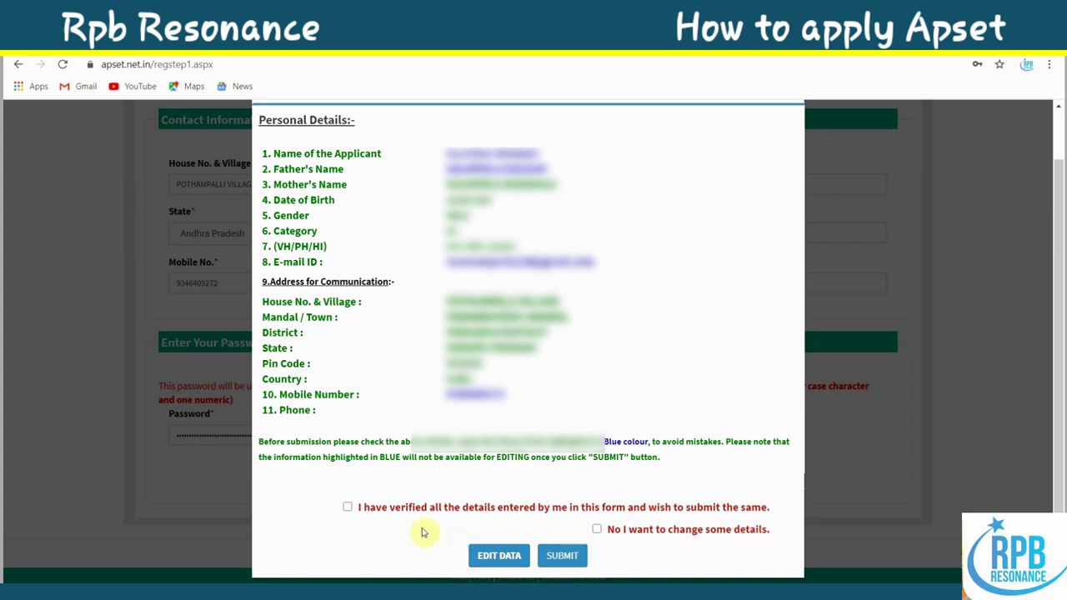
click(346, 508)
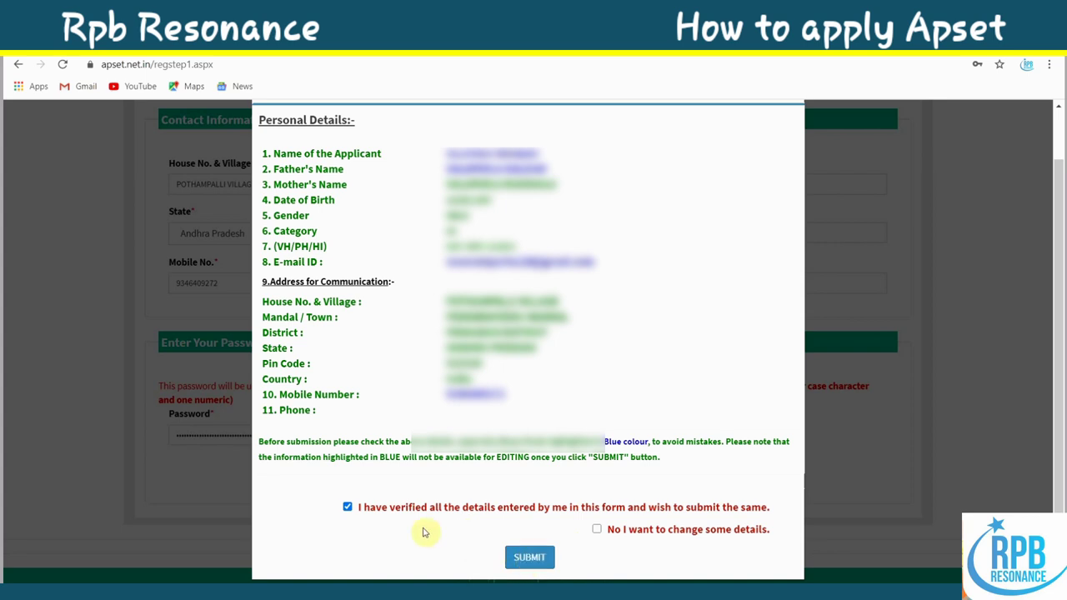
click(530, 560)
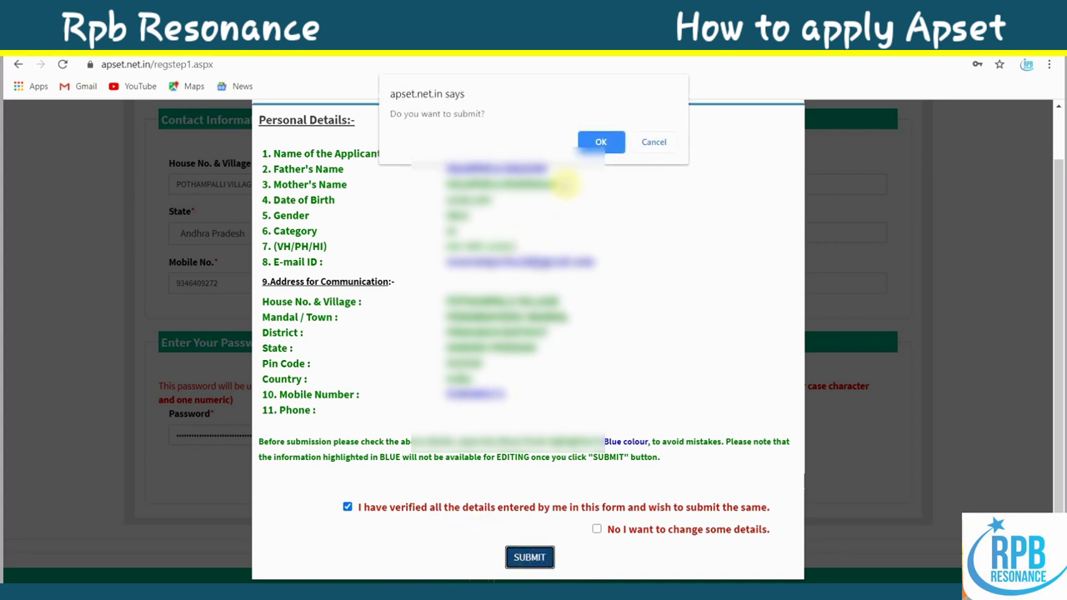
click(599, 143)
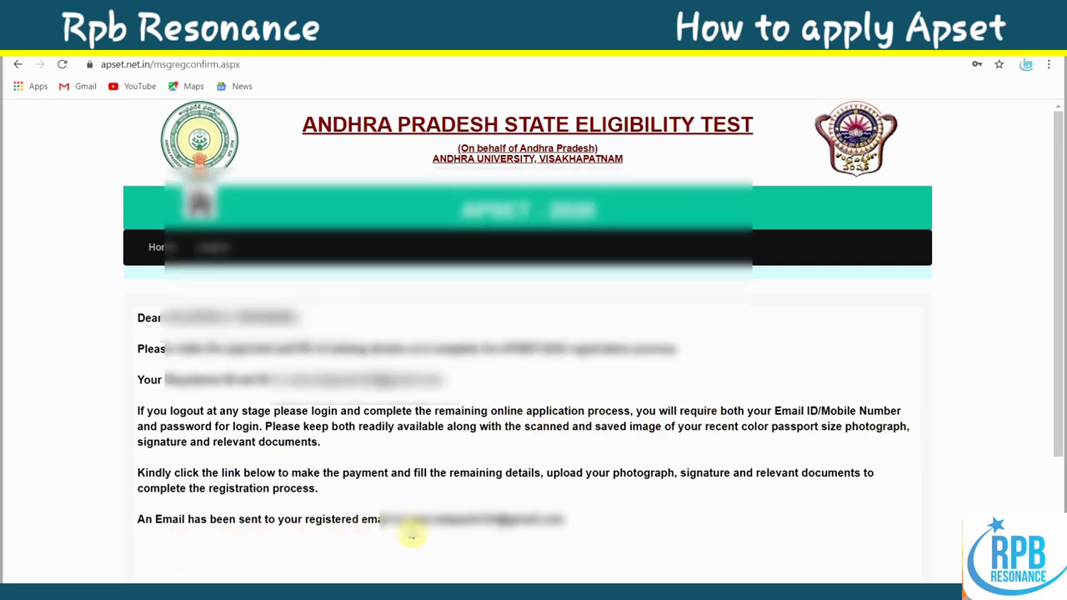
Go from the confirmation page to the 700.00 application fee payment page.
scroll(564, 533, down, 2)
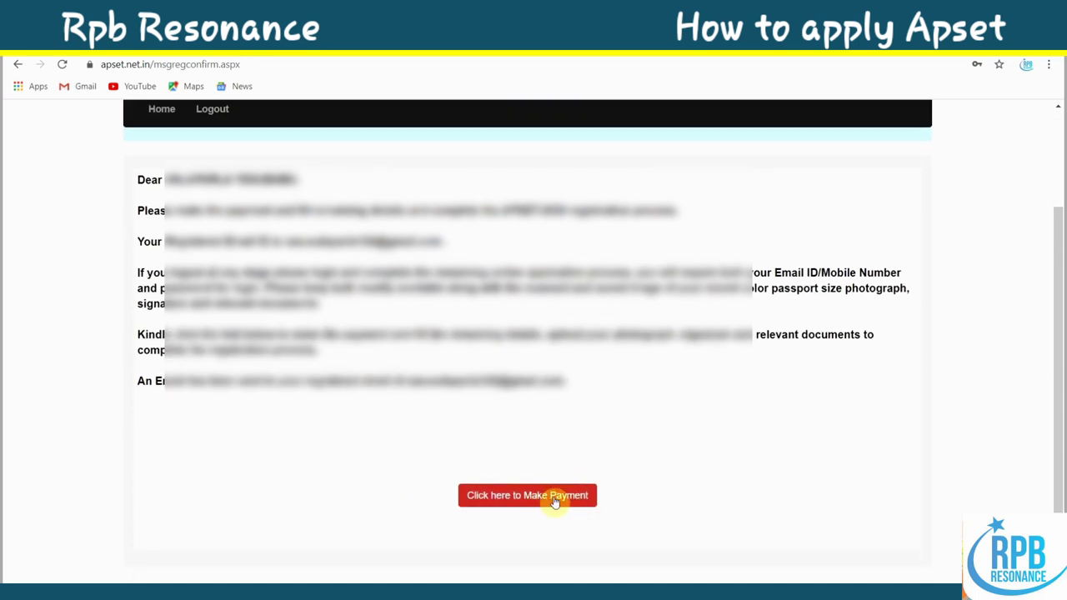
click(561, 498)
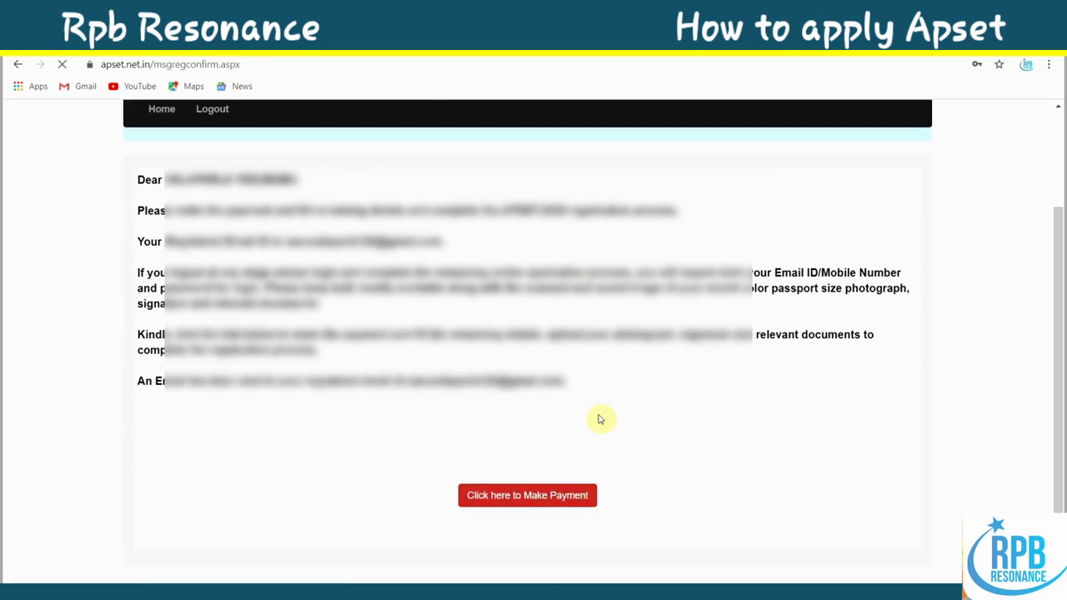
scroll(562, 429, down, 3)
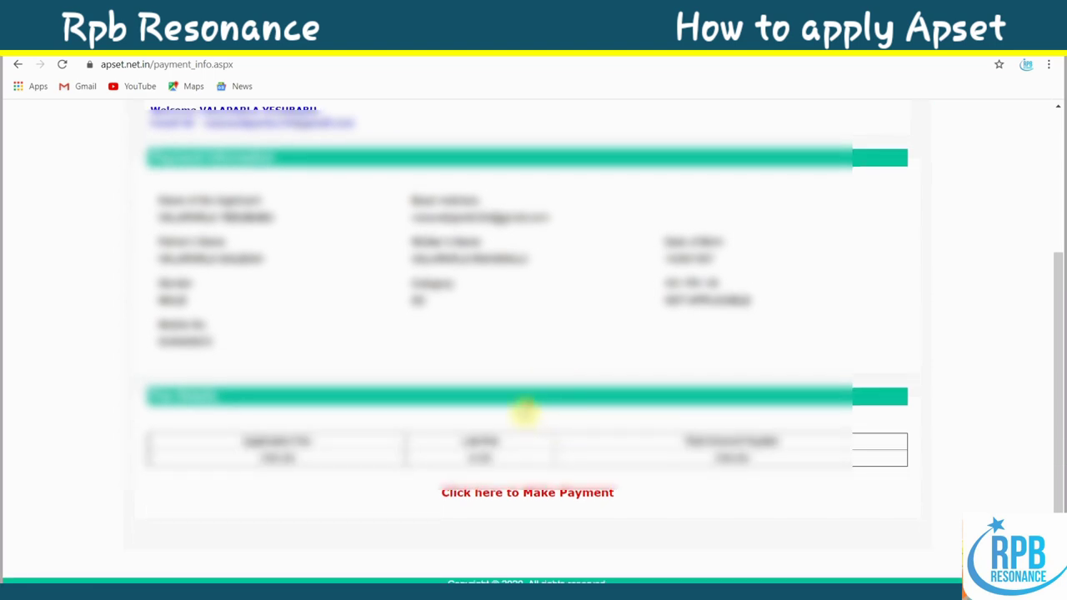
Accept the 'I Agree' payment terms and continue to the EBS secure payment gateway.
click(532, 493)
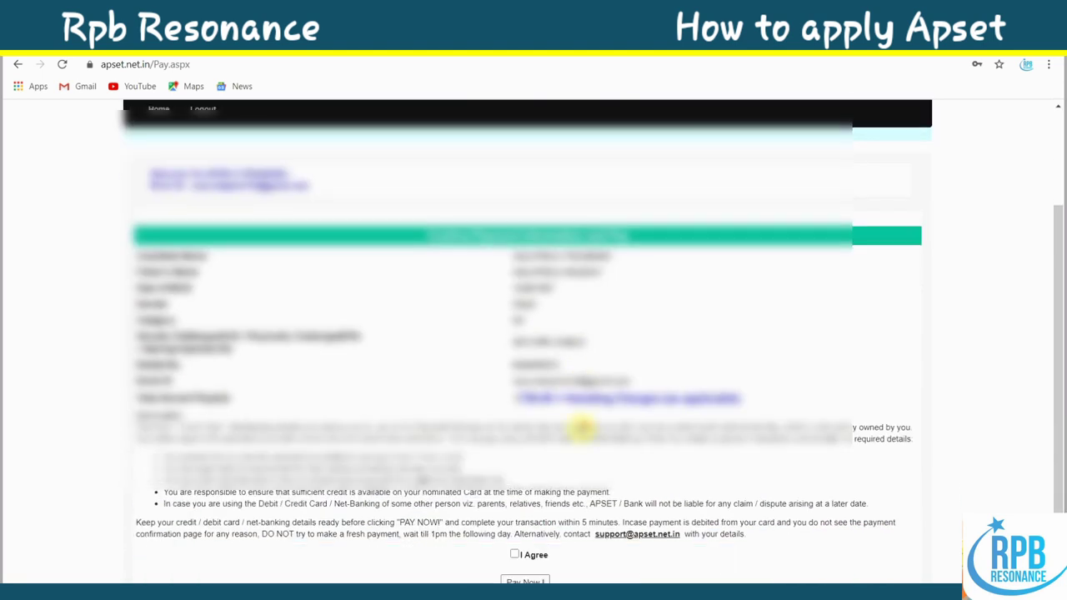
scroll(584, 340, down, 2)
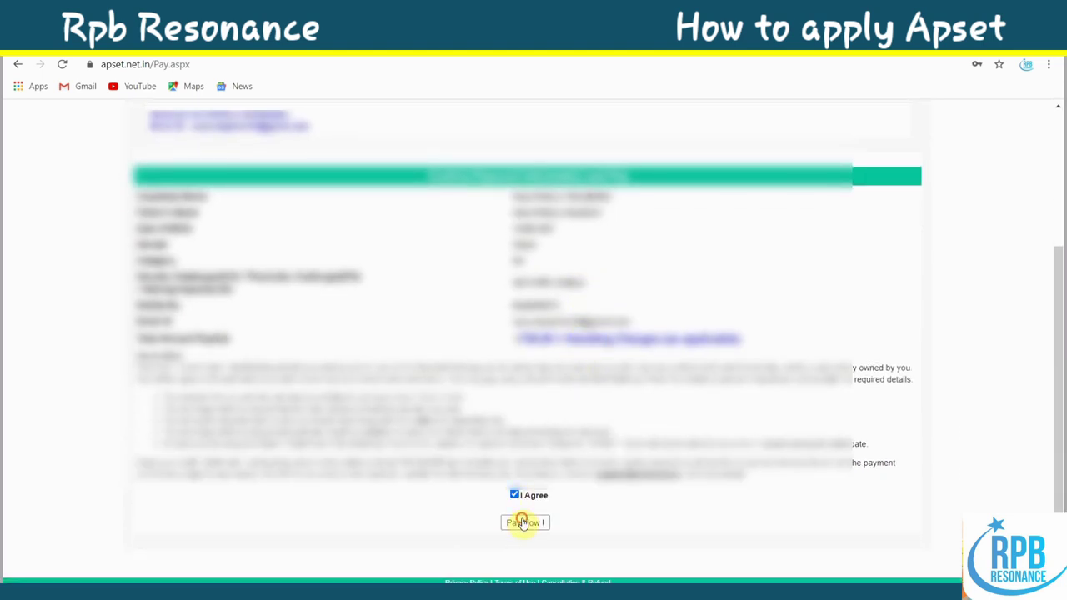
click(524, 522)
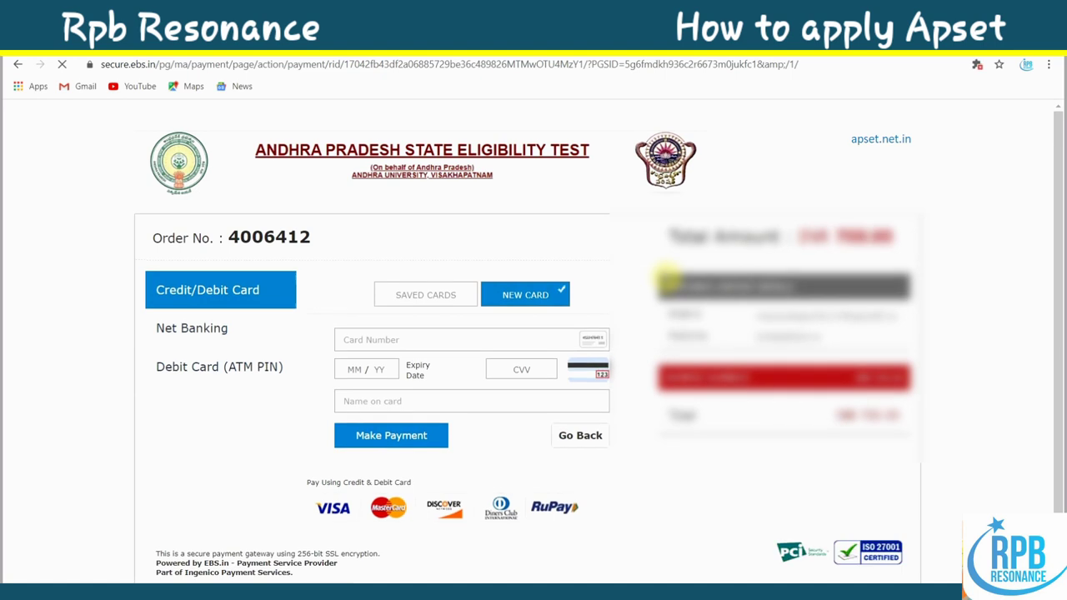
Begin entering the card details in the EBS card payment form.
click(375, 345)
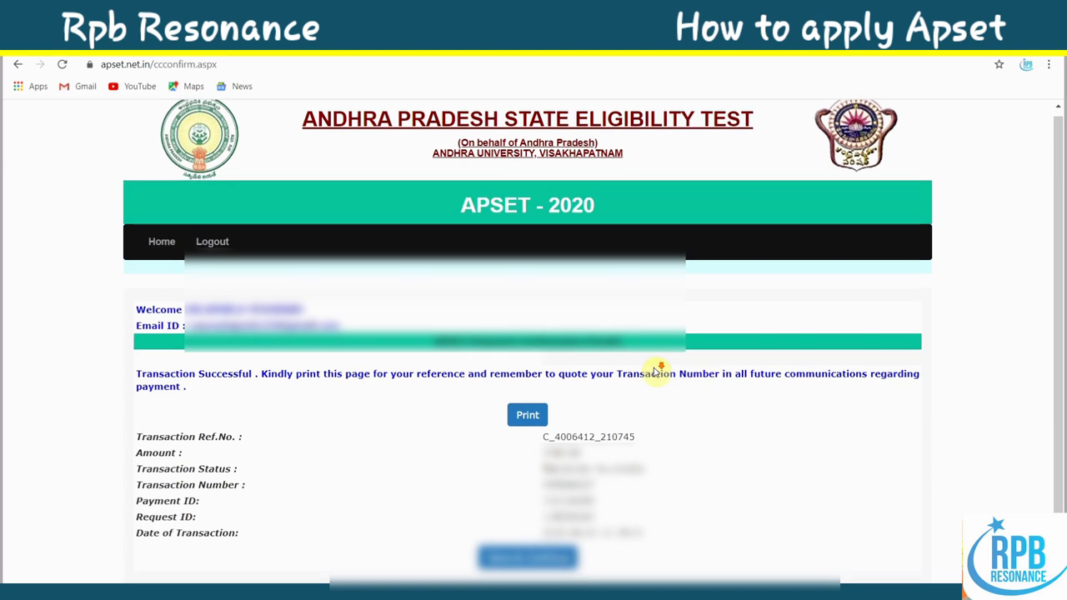
Review the 700.00 transaction receipt and print the confirmation page.
scroll(658, 367, down, 1)
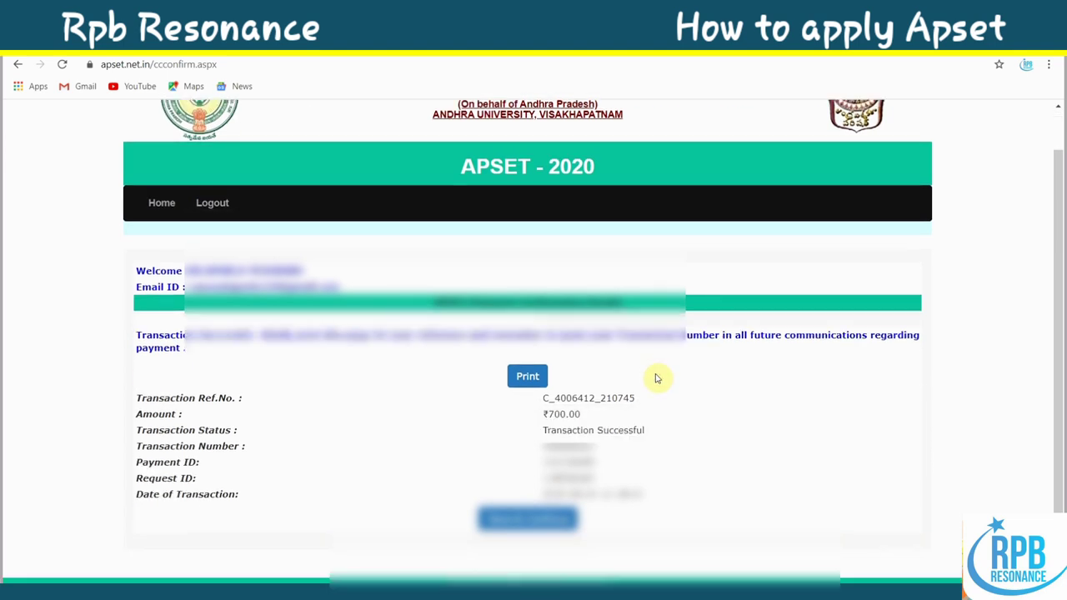
right_click(534, 377)
click(600, 362)
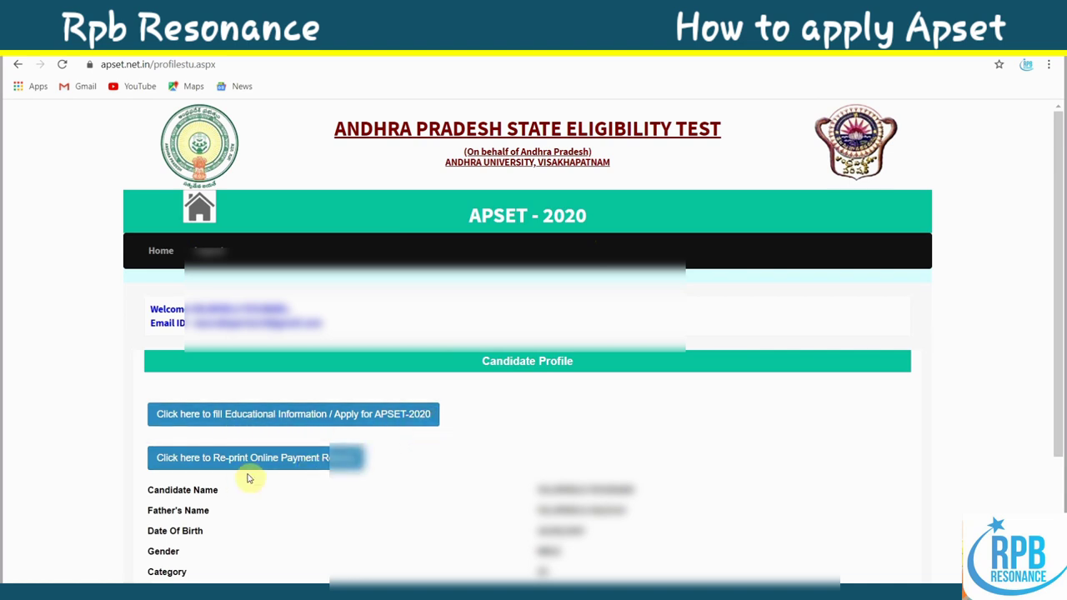
click(307, 422)
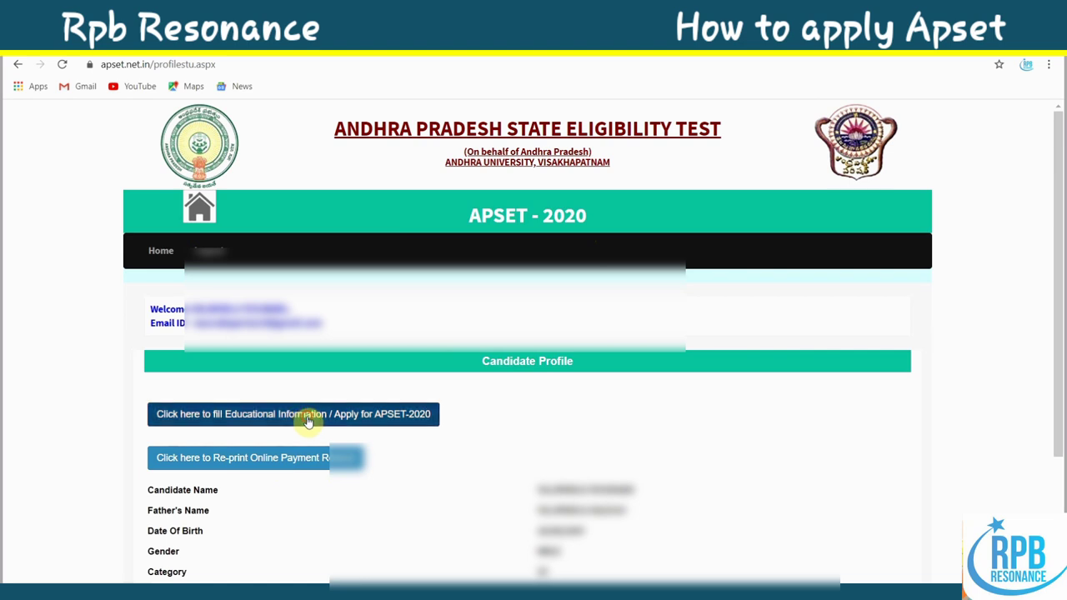
Agree to the declaration for exam centre GUNTUR and continue to confirm the filled application.
scroll(464, 350, down, 3)
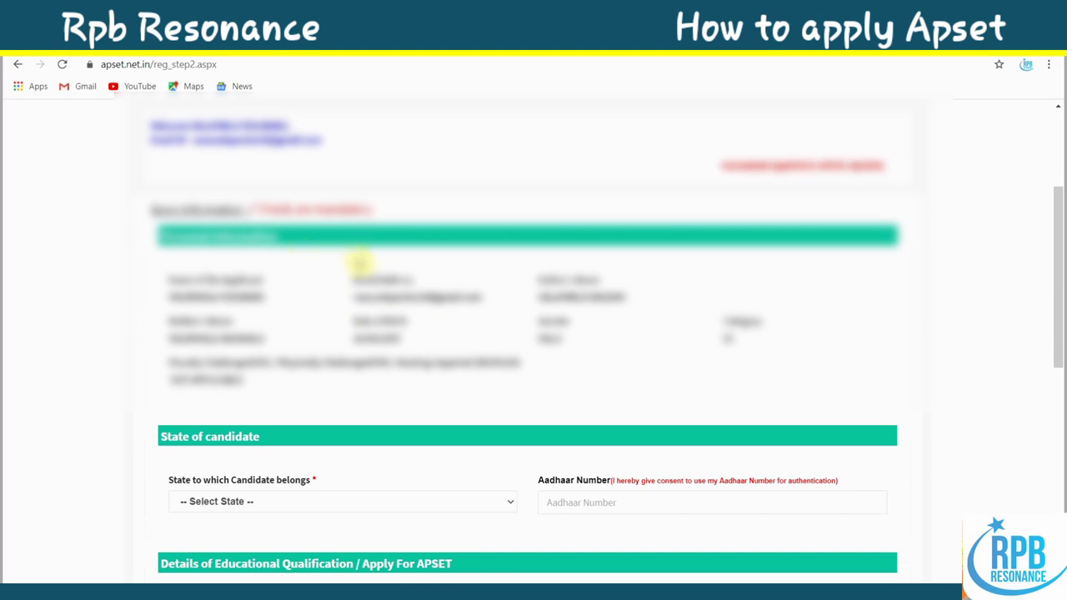
scroll(342, 430, down, 1)
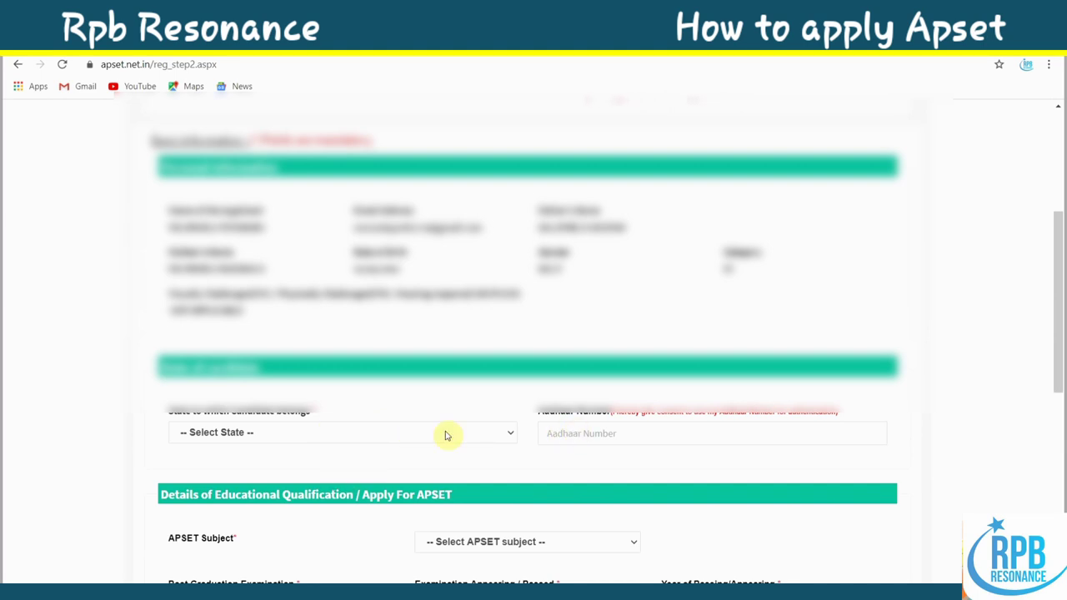
scroll(669, 429, down, 1)
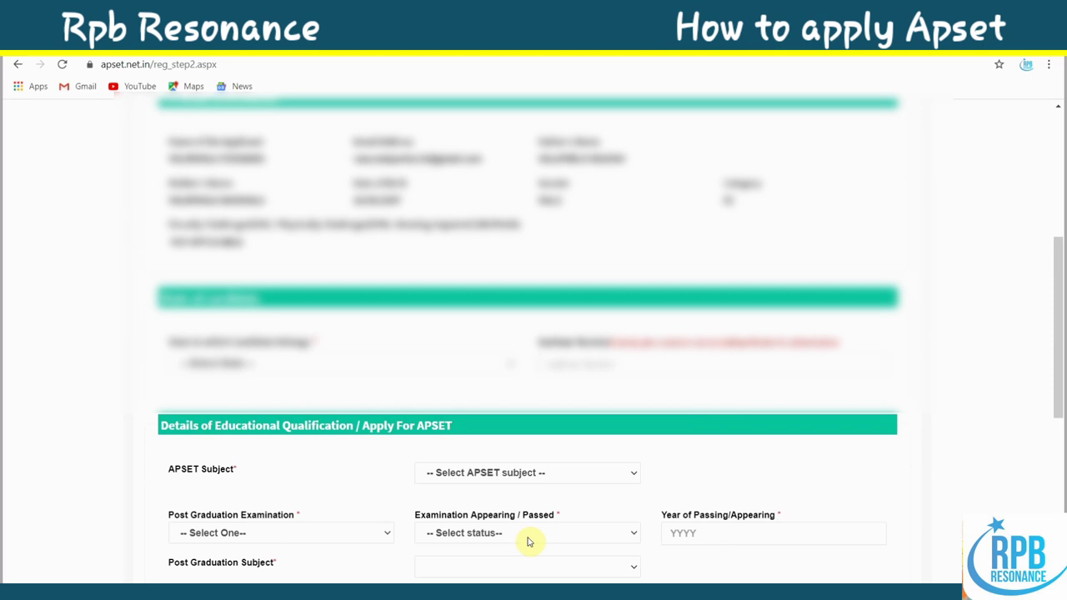
scroll(702, 530, down, 2)
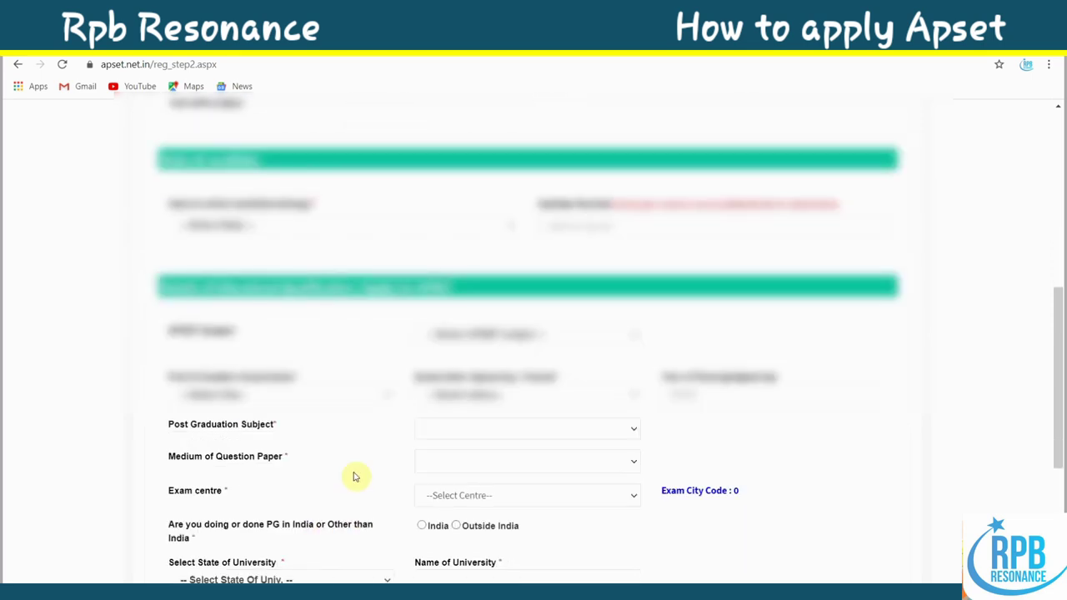
scroll(440, 457, down, 2)
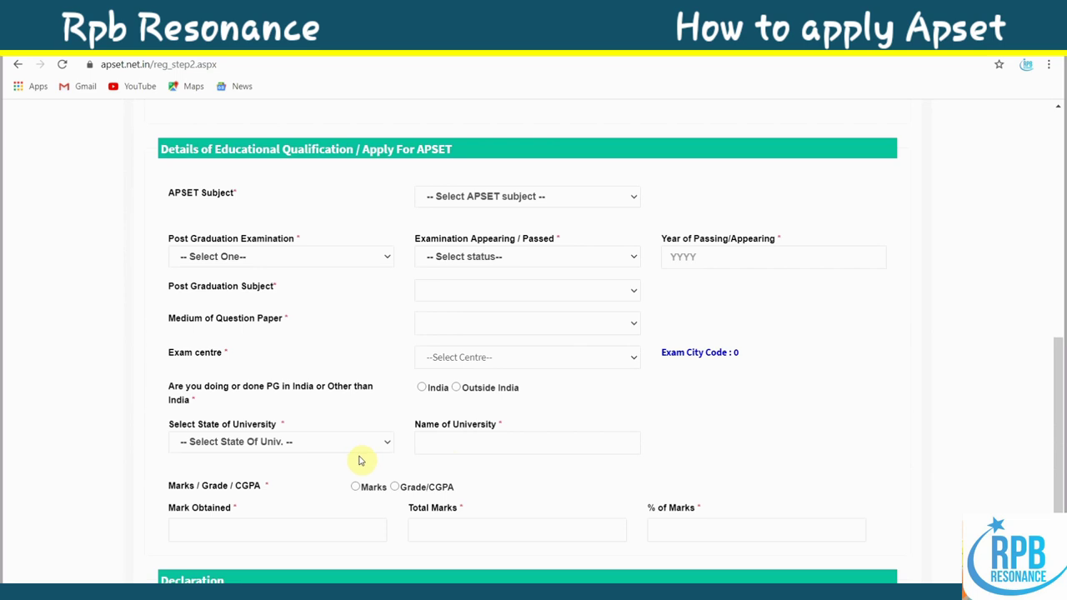
scroll(450, 446, down, 1)
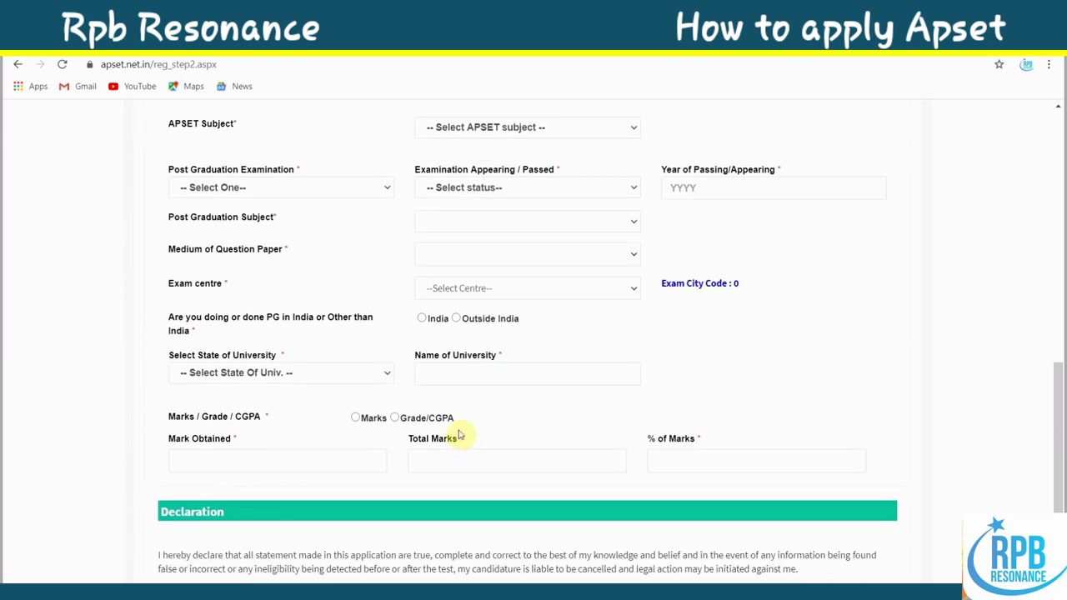
scroll(459, 435, down, 2)
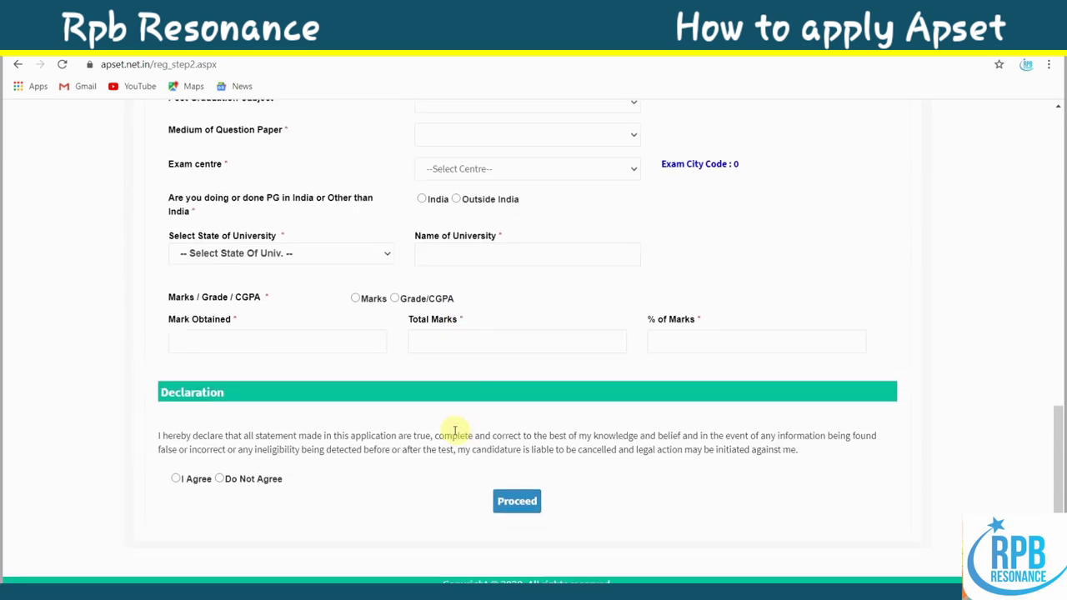
click(178, 479)
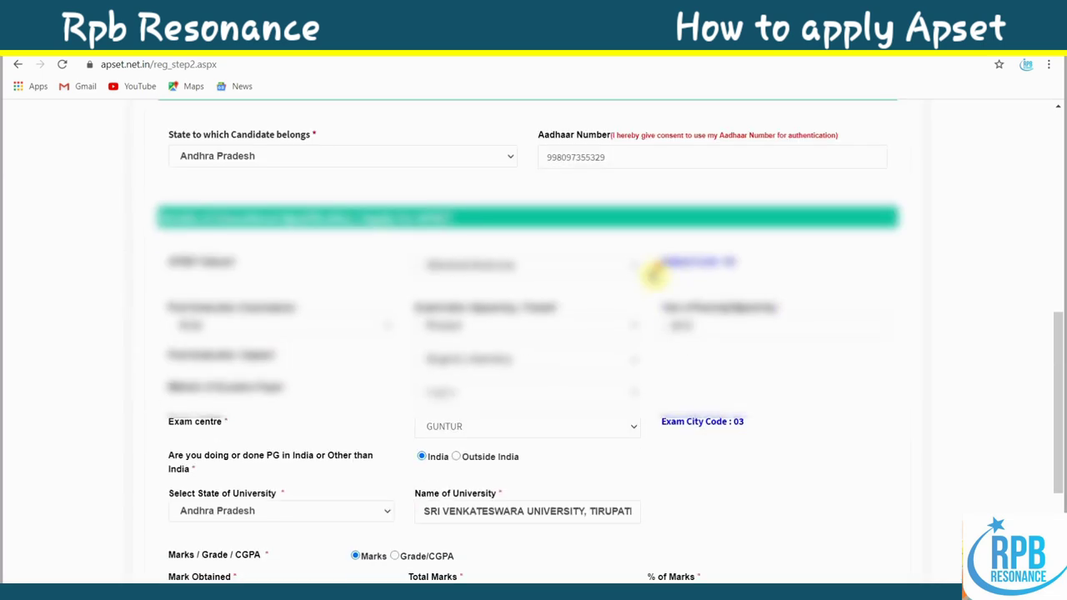
scroll(654, 275, down, 4)
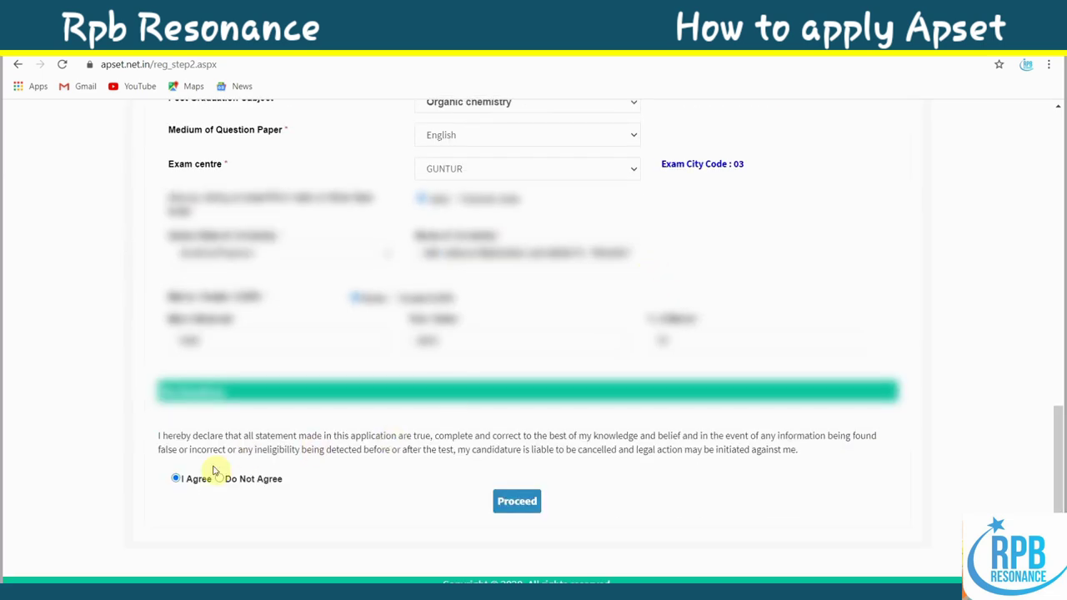
click(527, 508)
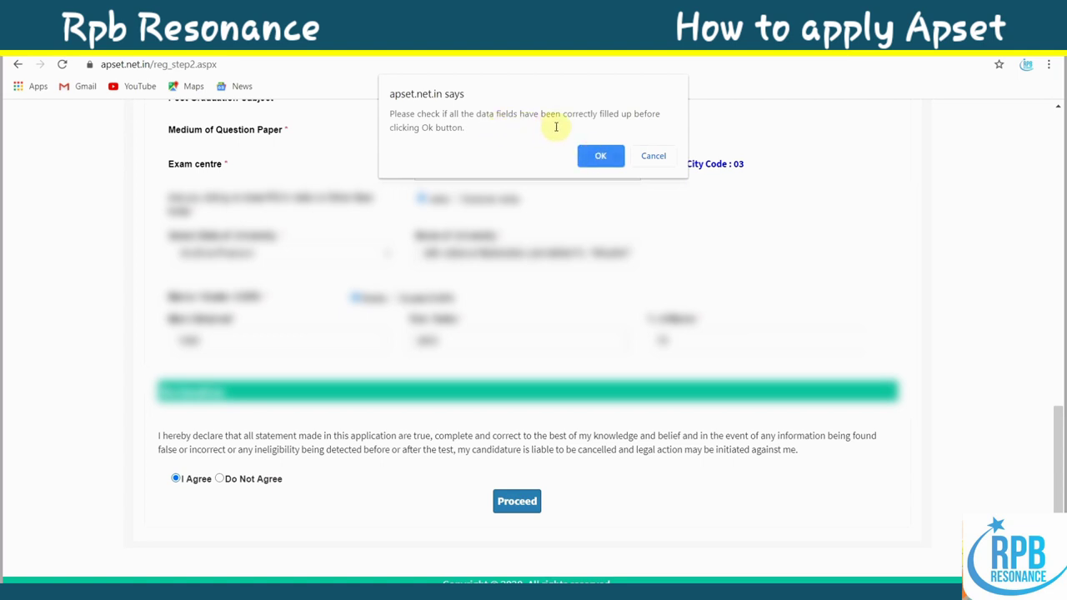
Acknowledge the field-check reminder, tick 'I have verified all the details' and submit the education details.
click(604, 160)
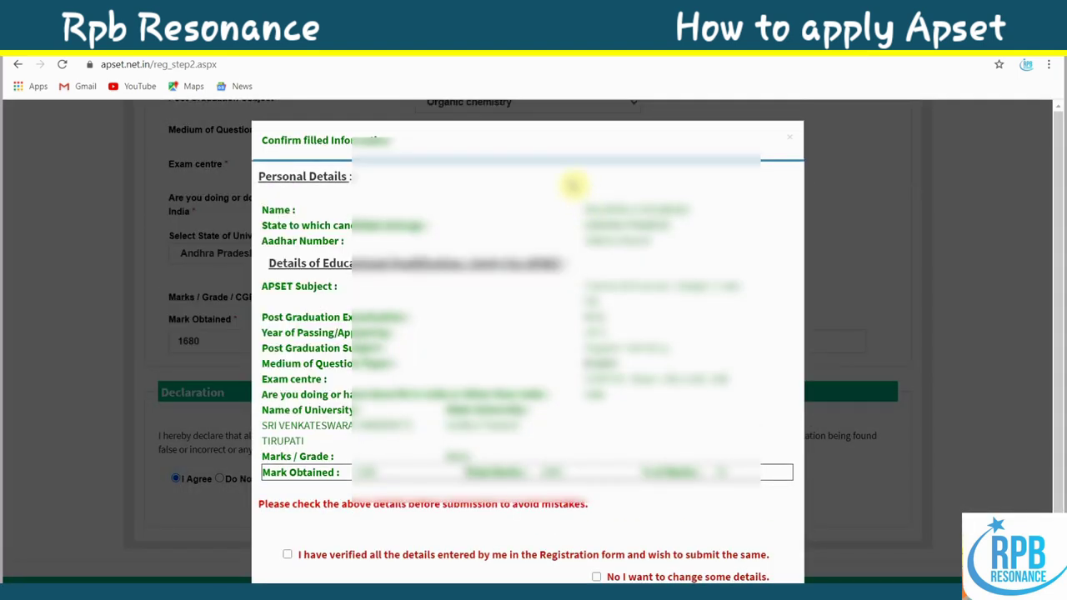
scroll(566, 200, down, 1)
scroll(563, 233, up, 1)
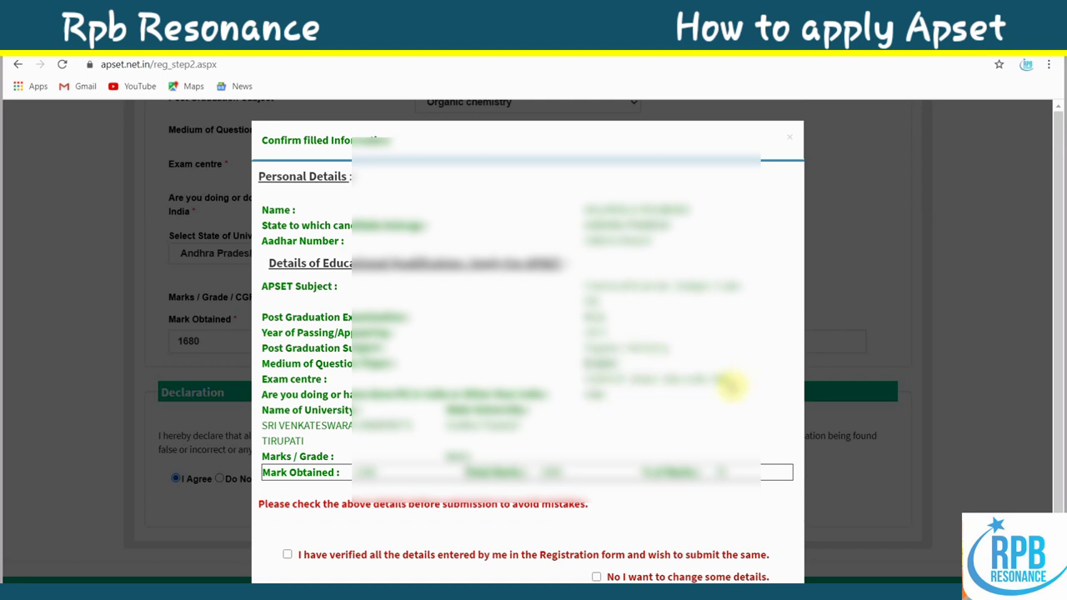
scroll(700, 467, down, 1)
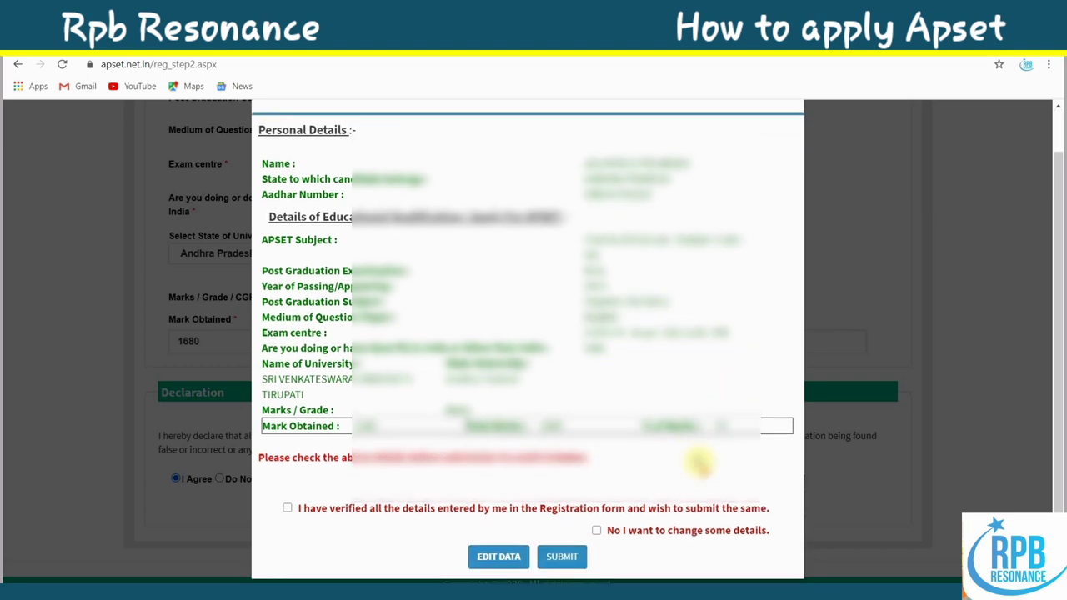
click(287, 507)
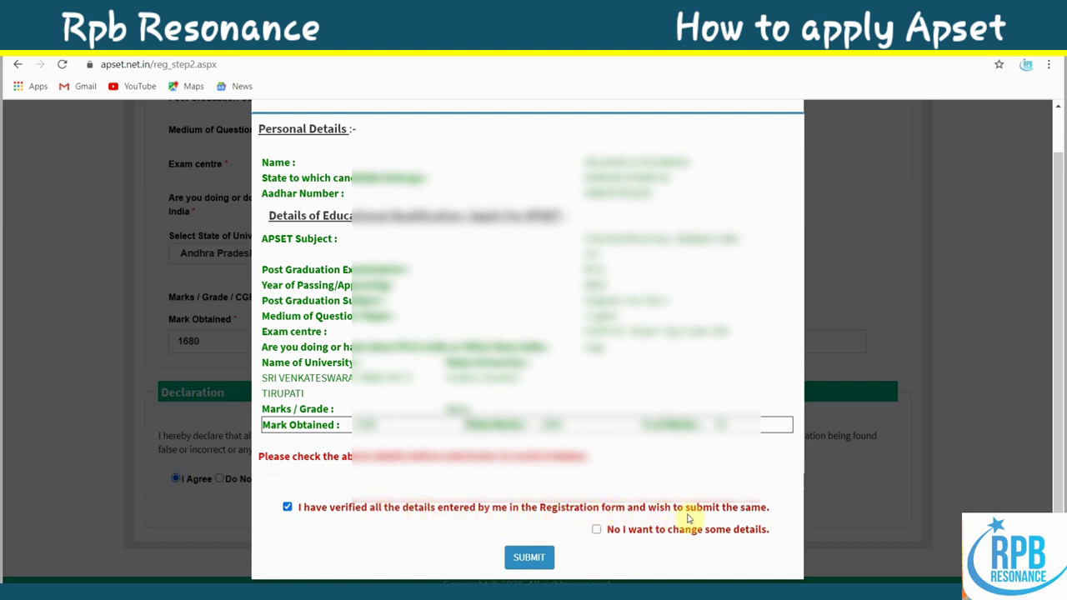
click(528, 556)
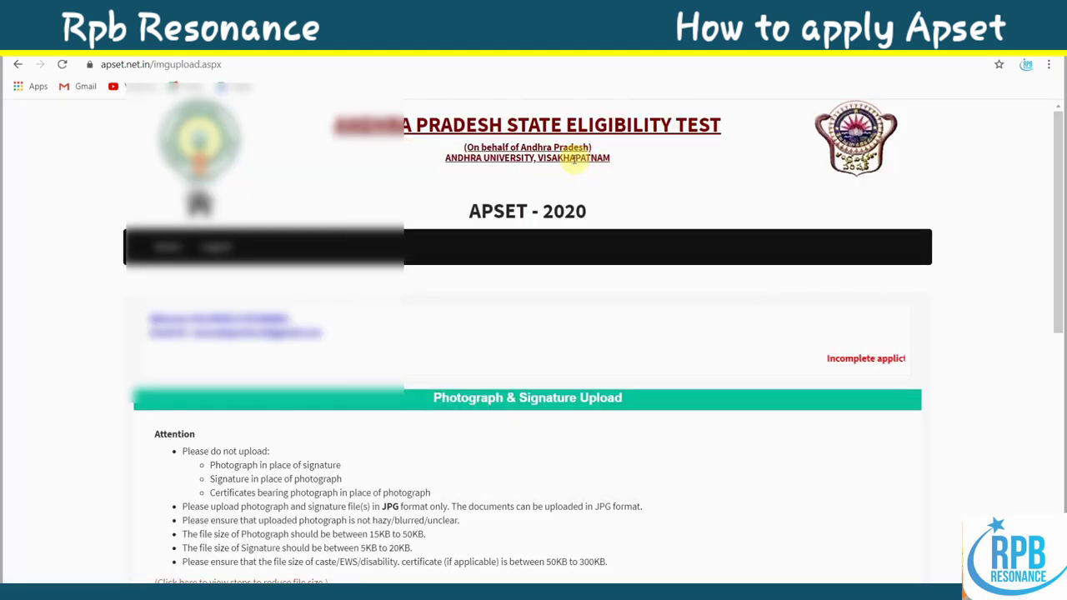
Scroll through the Photograph & Signature Upload page to review the photo, signature and certificate upload fields.
scroll(600, 358, down, 2)
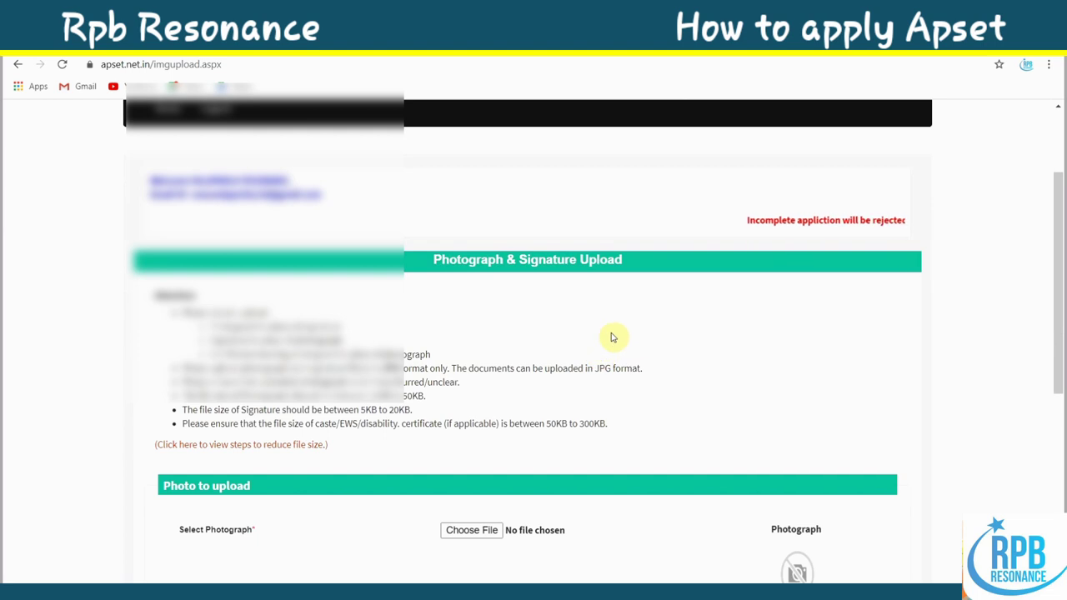
scroll(608, 337, down, 1)
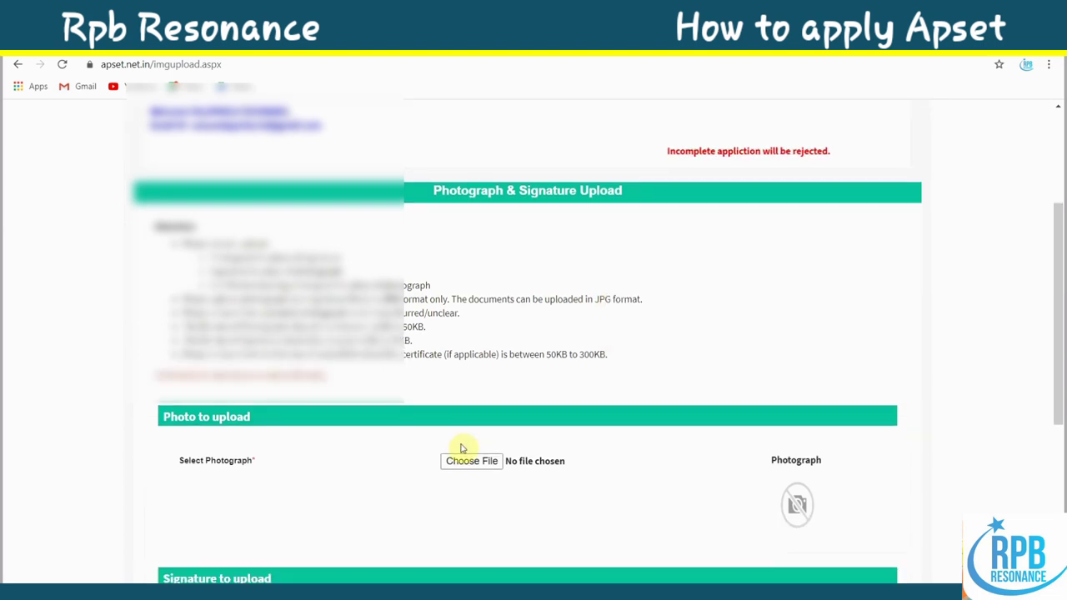
scroll(776, 395, up, 2)
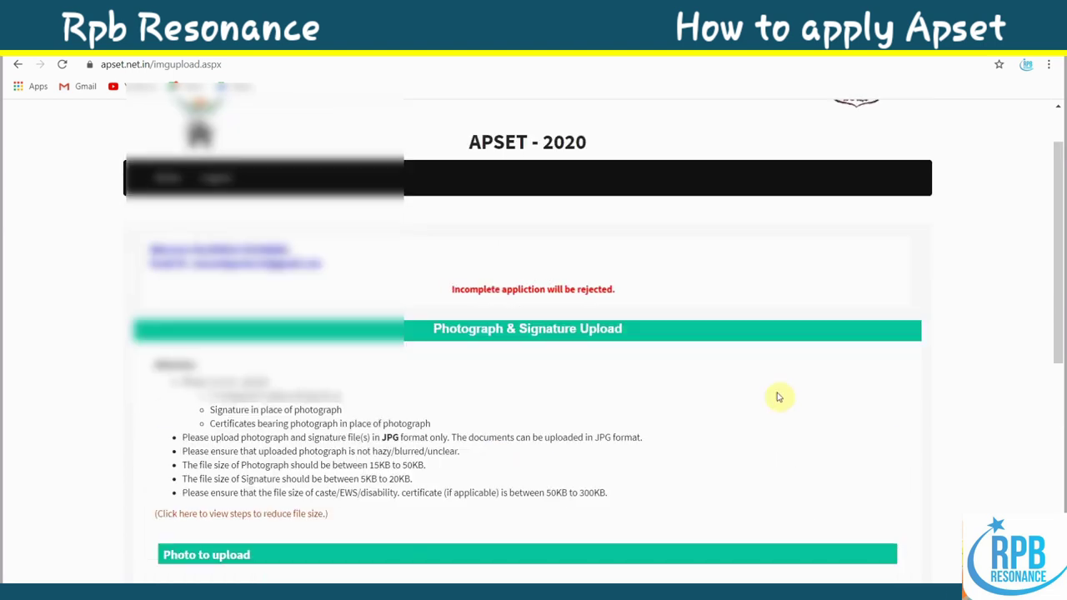
scroll(759, 395, up, 1)
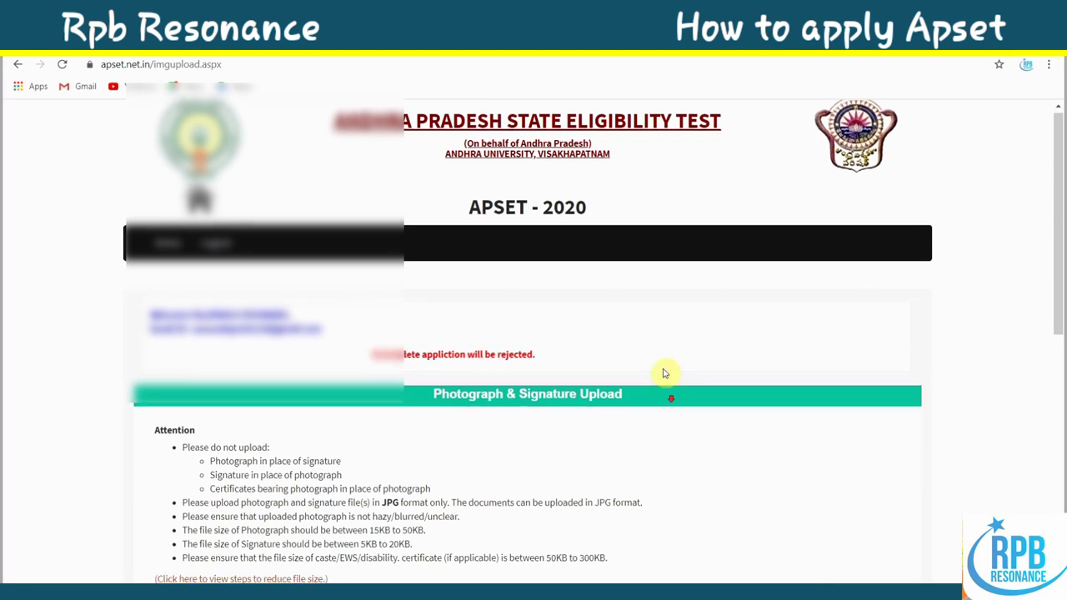
scroll(667, 372, down, 1)
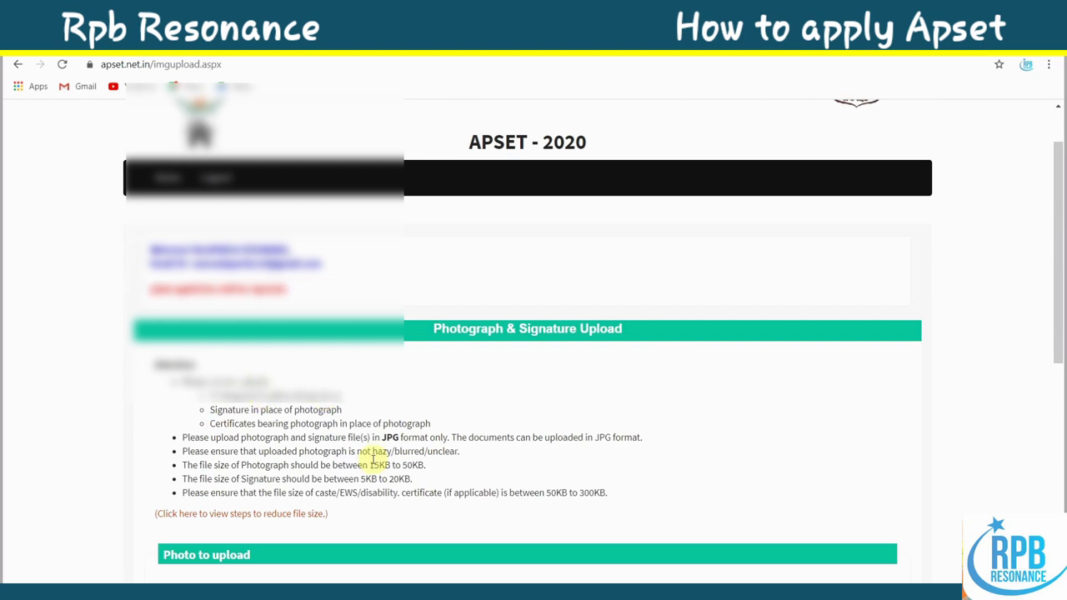
scroll(385, 457, down, 3)
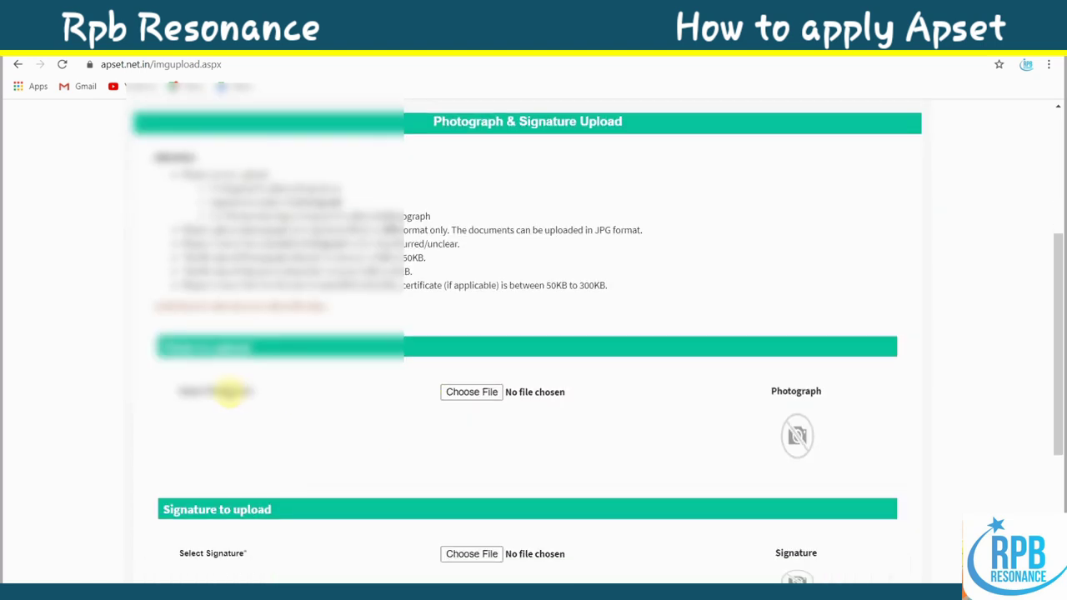
scroll(257, 519, down, 3)
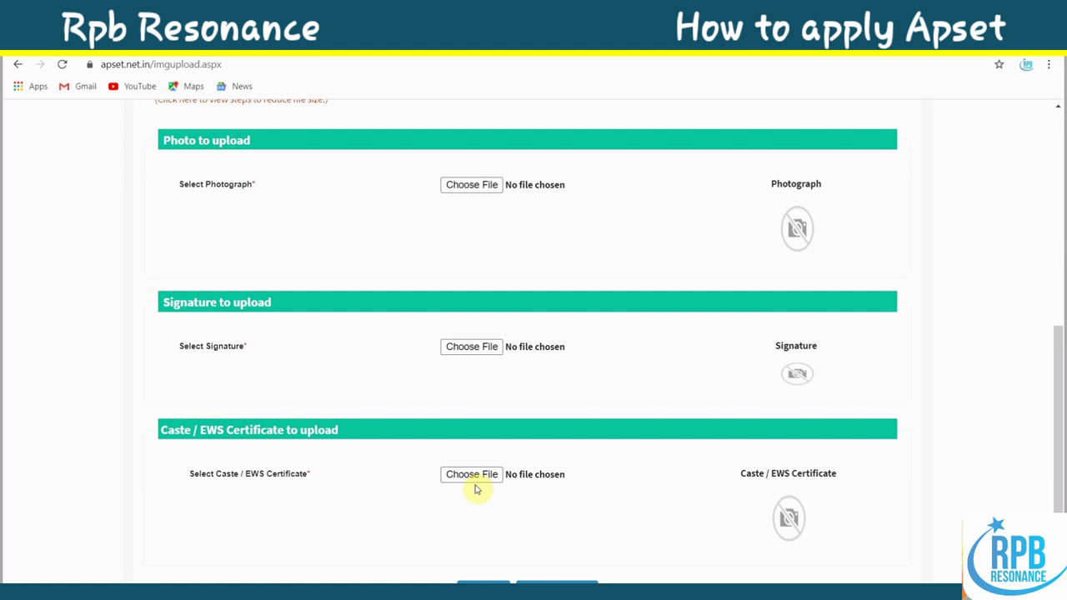
scroll(527, 510, down, 1)
scroll(528, 510, down, 1)
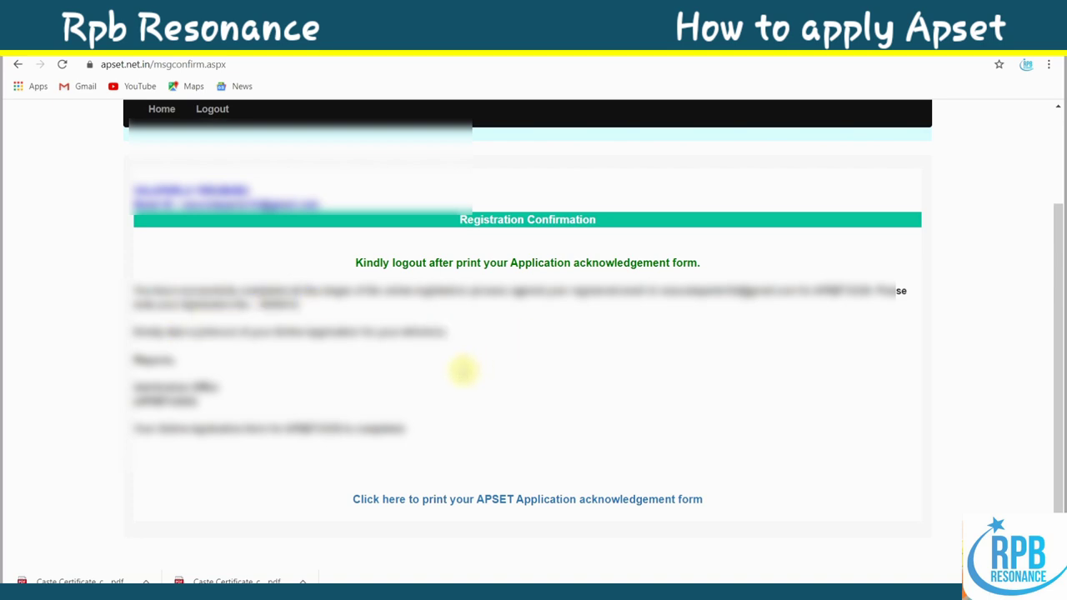
click(588, 503)
scroll(712, 246, down, 5)
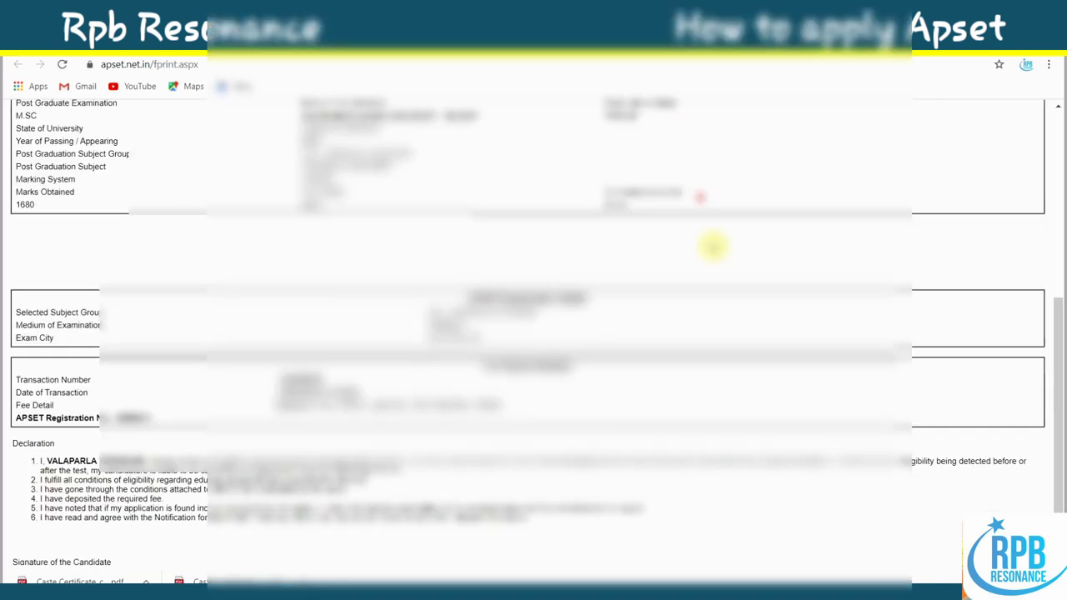
scroll(712, 246, down, 1)
scroll(734, 255, up, 10)
key(alt+Left)
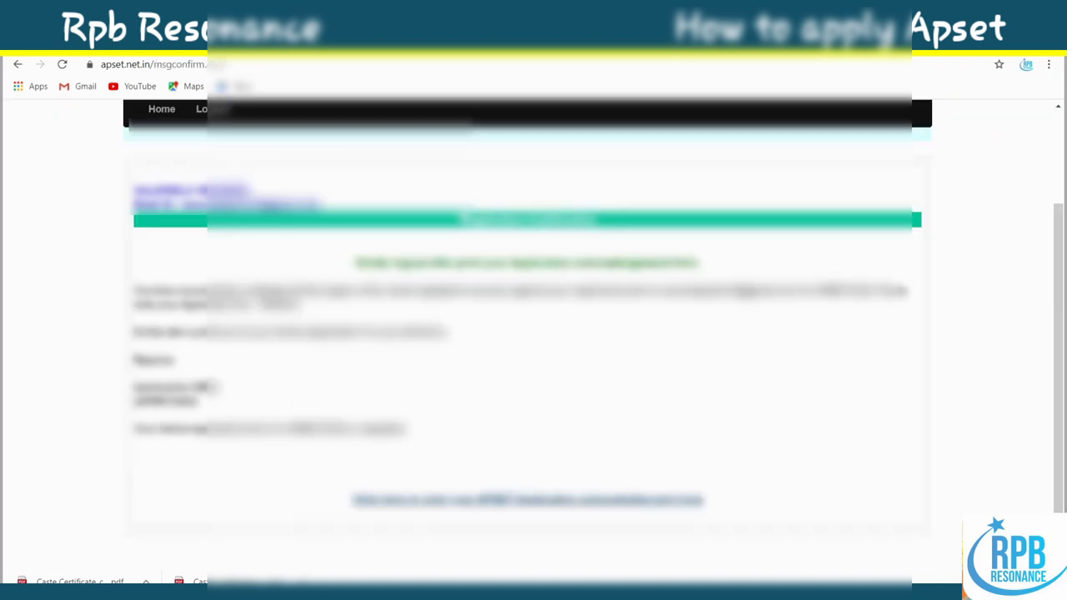